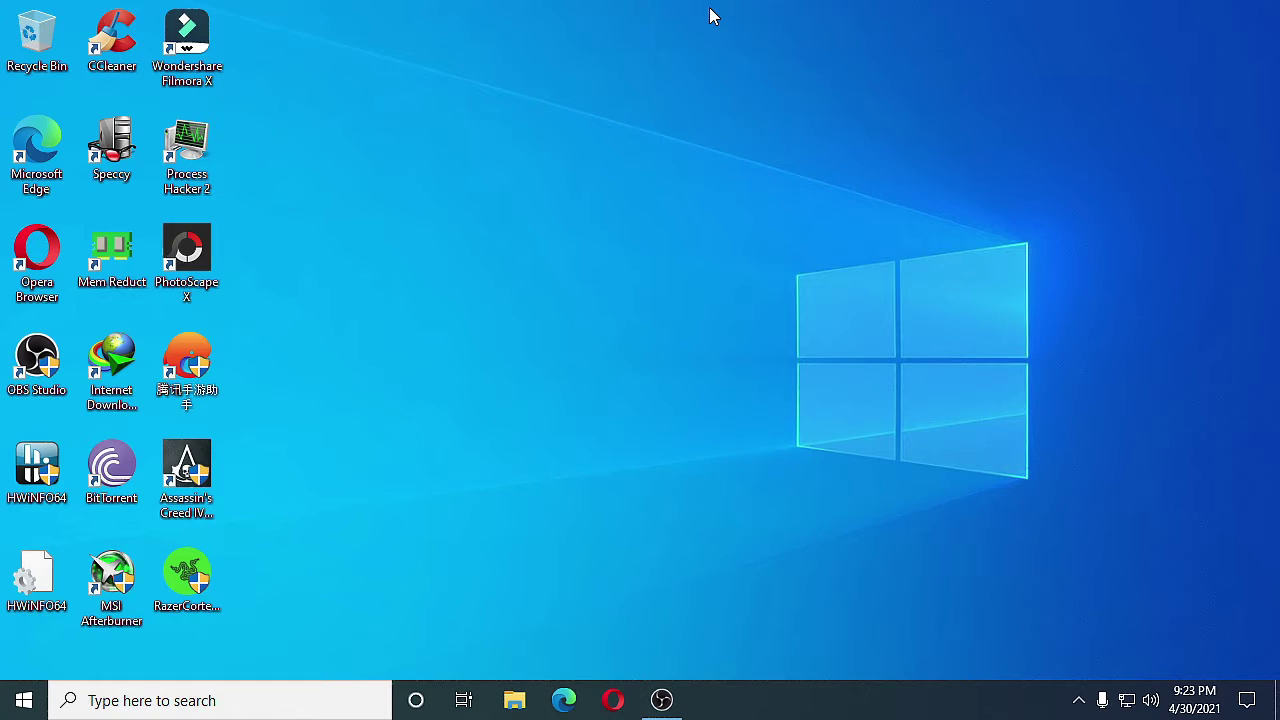
Open Google in Microsoft Edge and search for "razer cortex" to reach the official Razer Cortex site.
{"action": "left_click", "coordinate": [576, 704]}
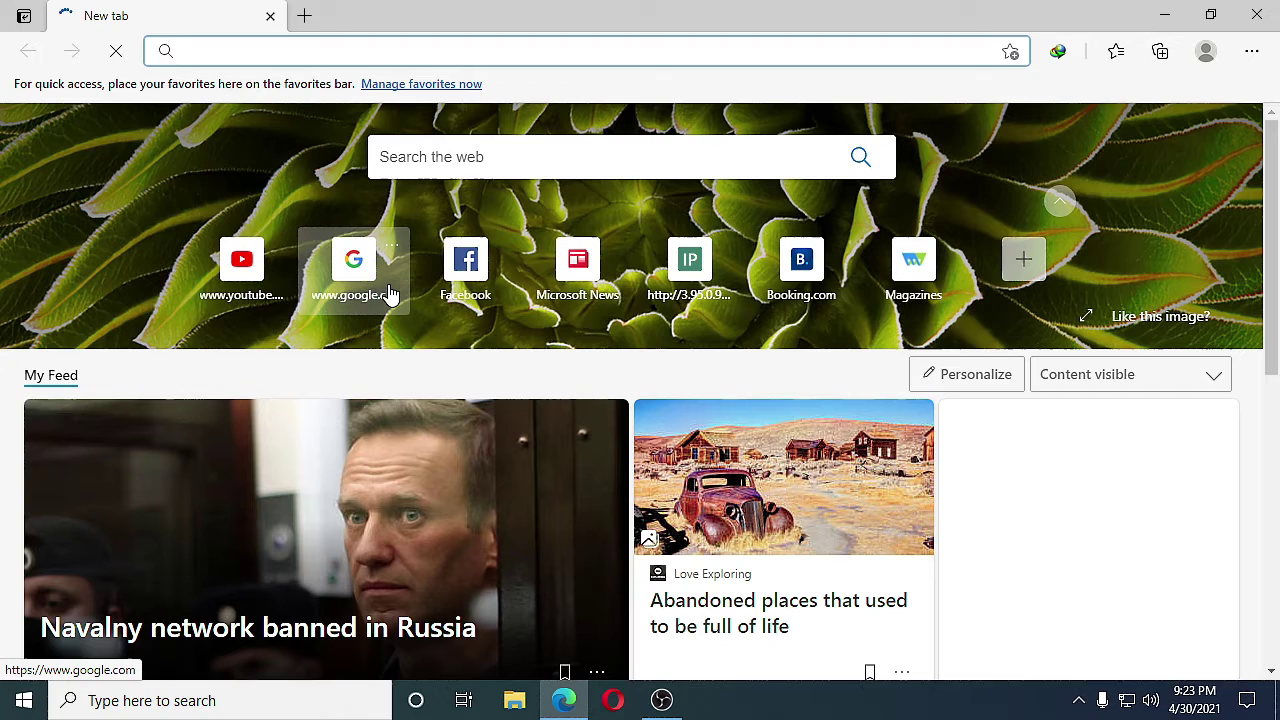
{"action": "left_click", "coordinate": [390, 292]}
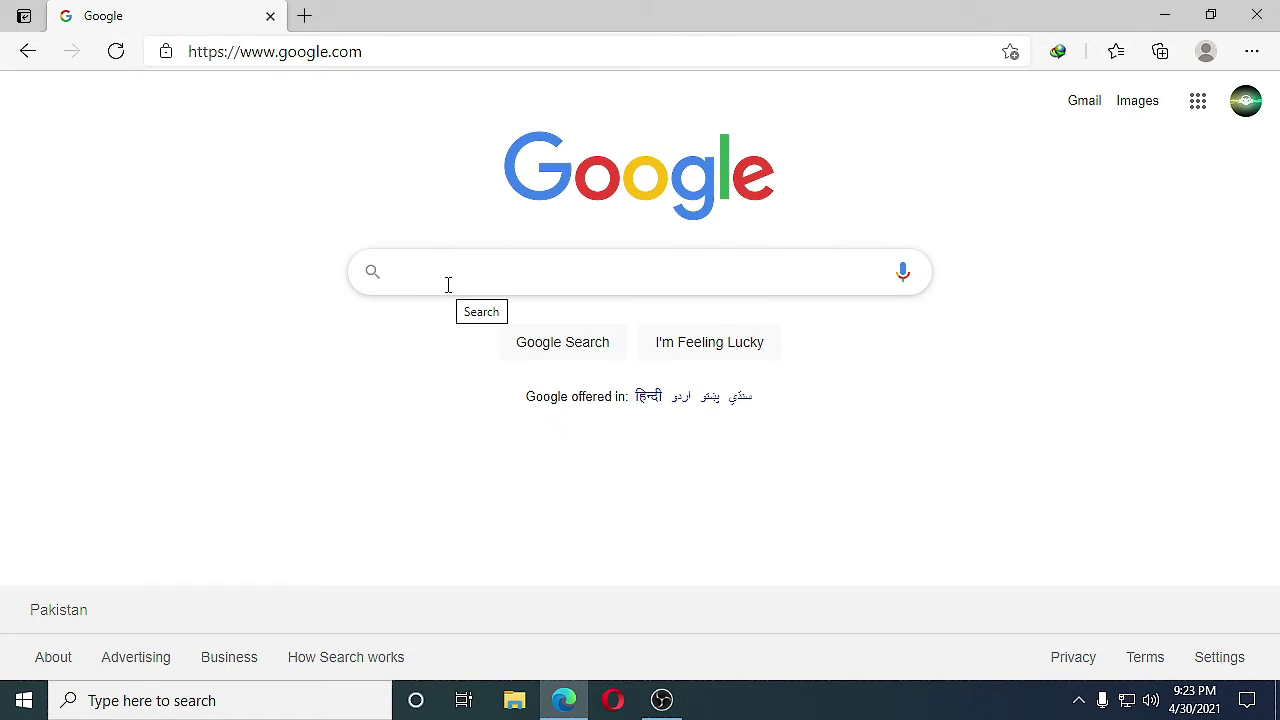
{"action": "left_click", "coordinate": [448, 285]}
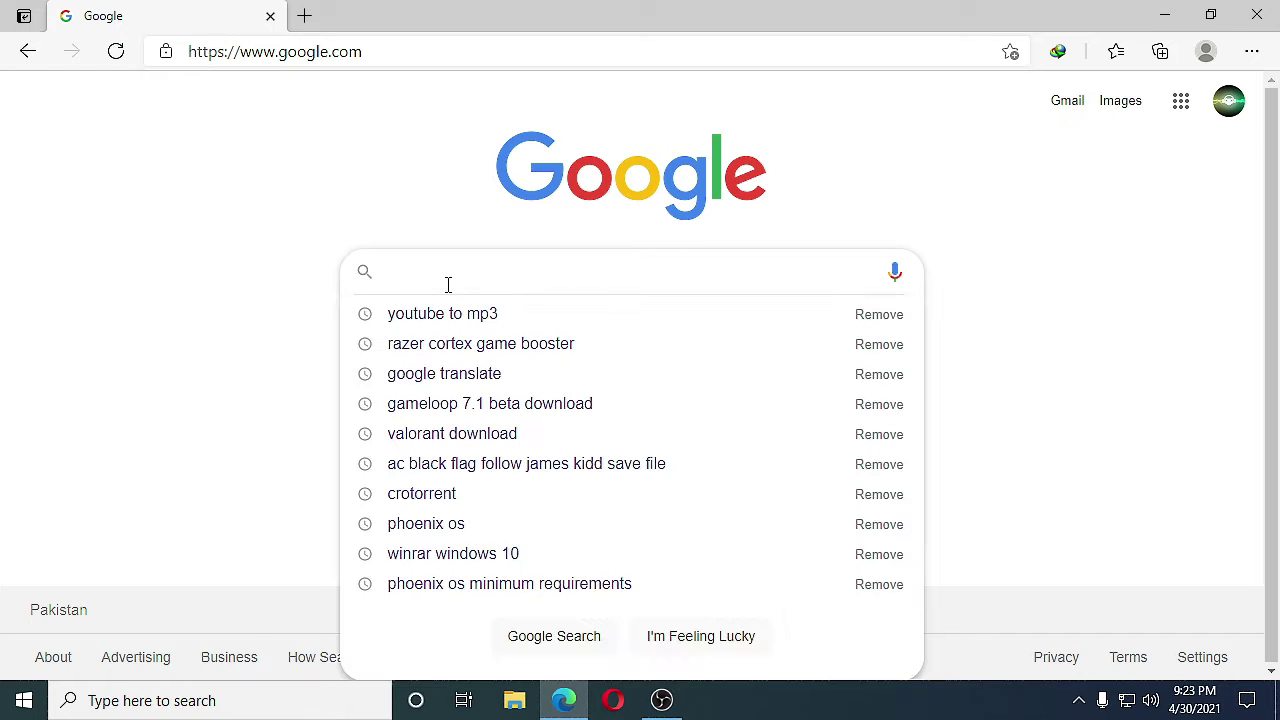
{"action": "type", "text": "re"}
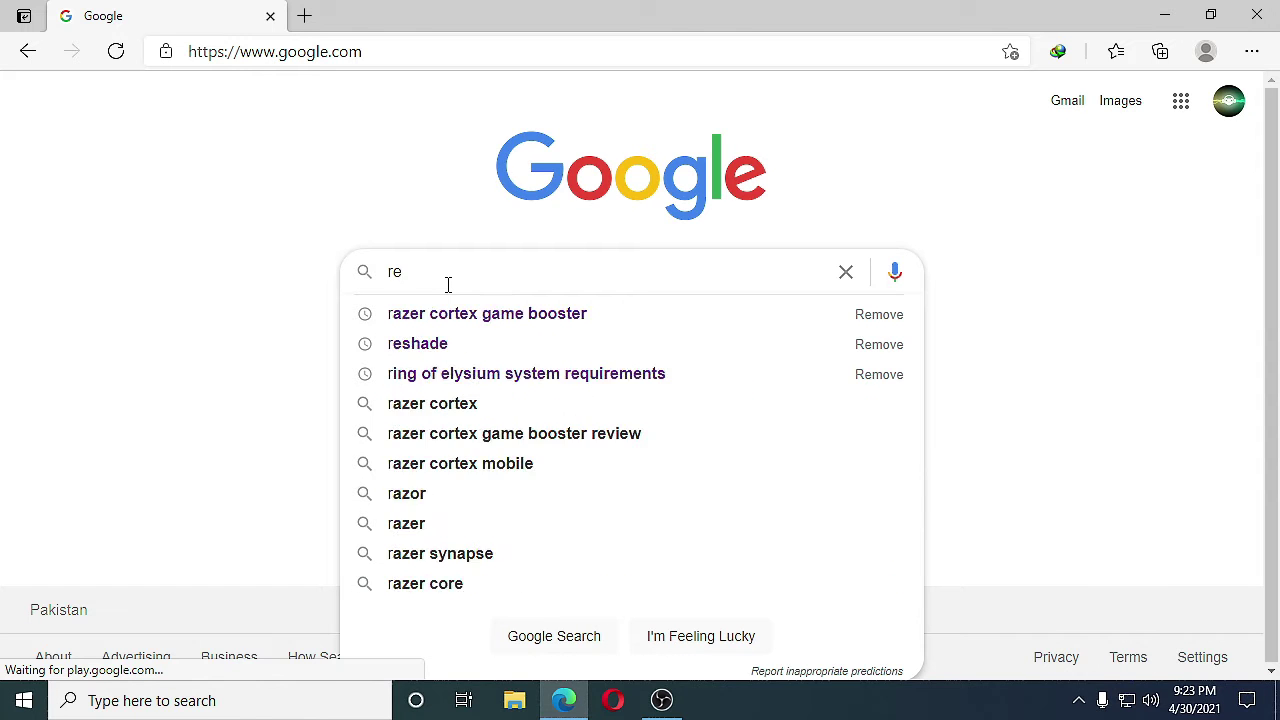
{"action": "key", "text": "BackSpace"}
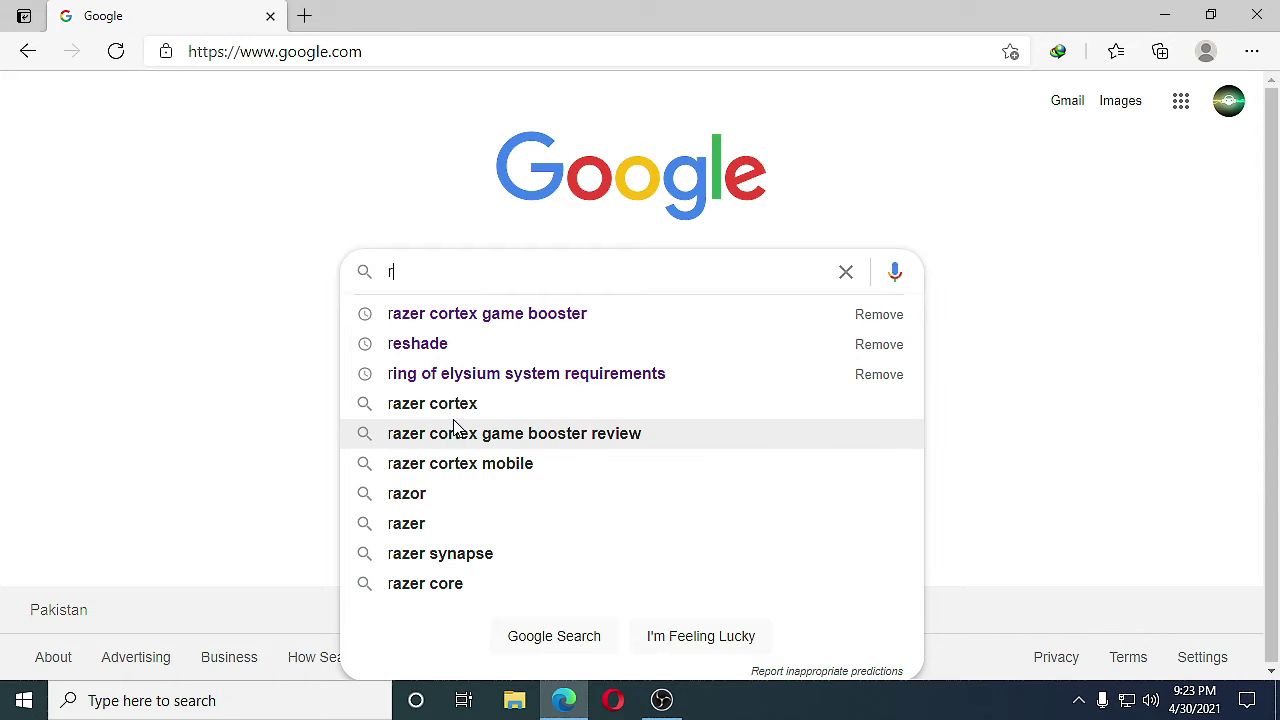
{"action": "left_click", "coordinate": [432, 404]}
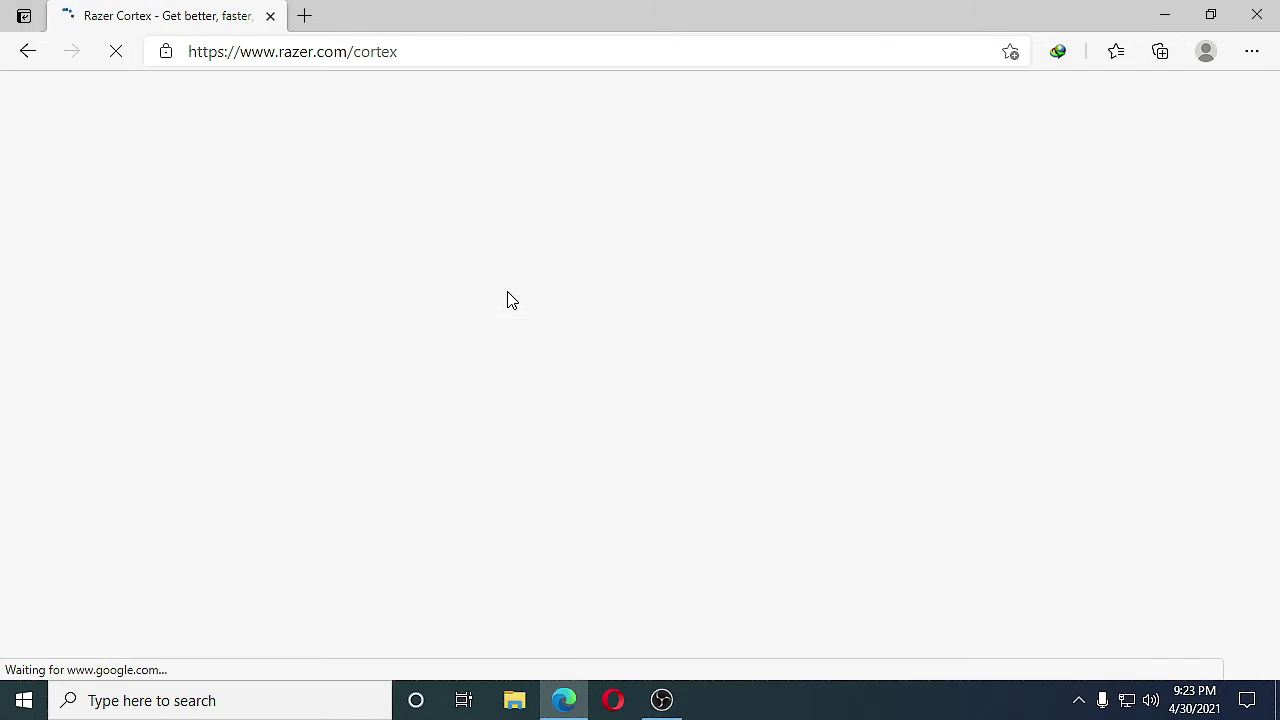
Download the Razer Cortex installer from the official product page.
{"action": "scroll", "coordinate": [600, 345], "scroll_direction": "down", "scroll_amount": 1}
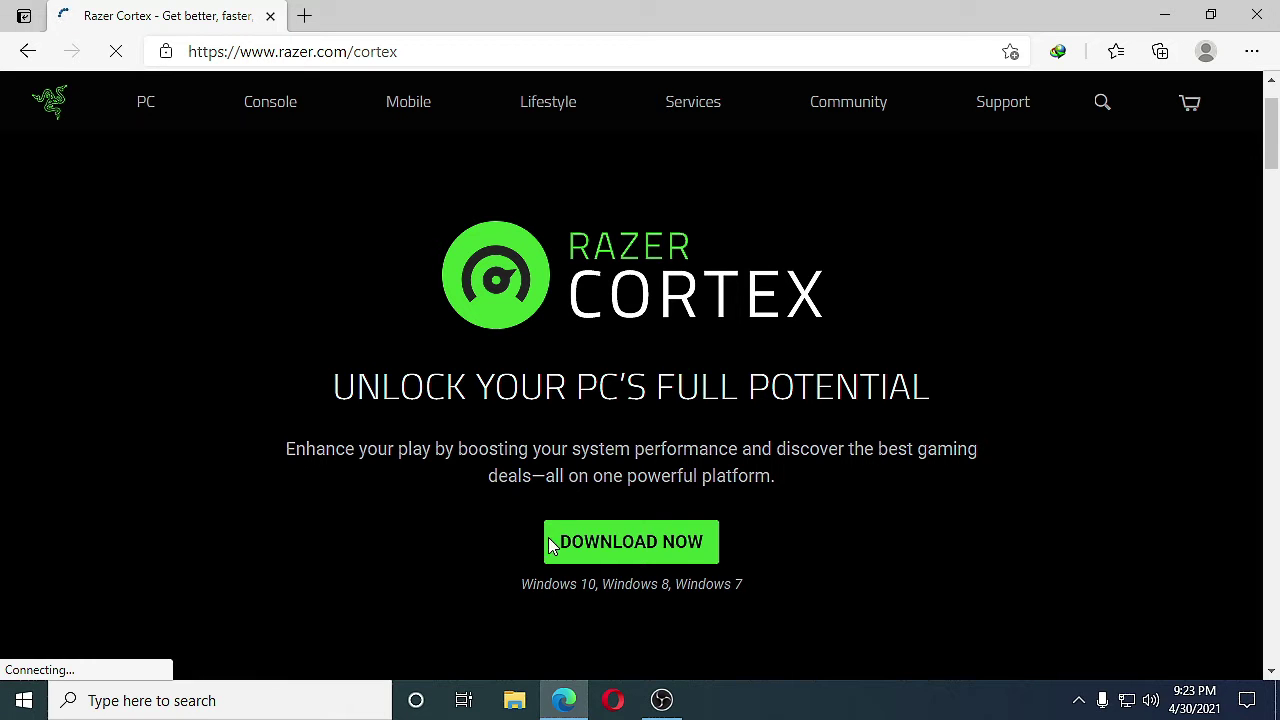
{"action": "left_click", "coordinate": [625, 549]}
{"action": "scroll", "coordinate": [535, 399], "scroll_direction": "down", "scroll_amount": 1}
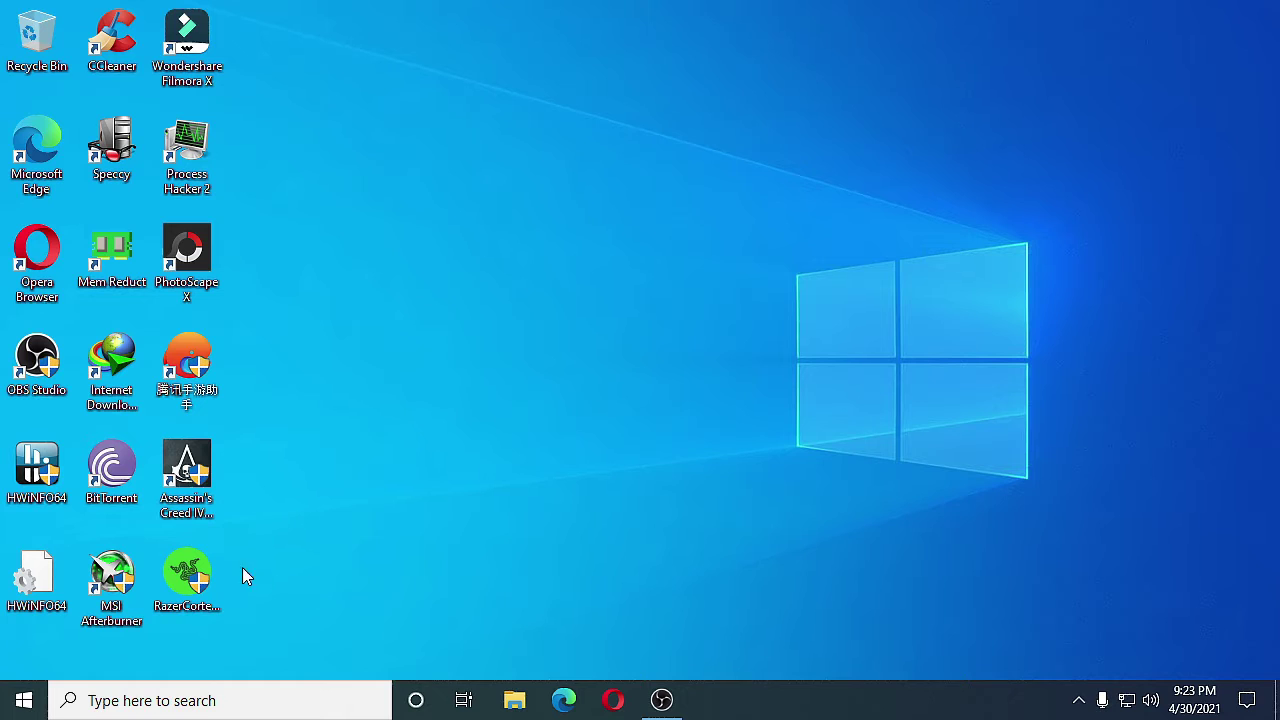
Move RazerCortexInstaller to an empty area of the desktop and run it, allowing it to make changes.
{"action": "left_click_drag", "start_coordinate": [205, 588], "coordinate": [880, 272]}
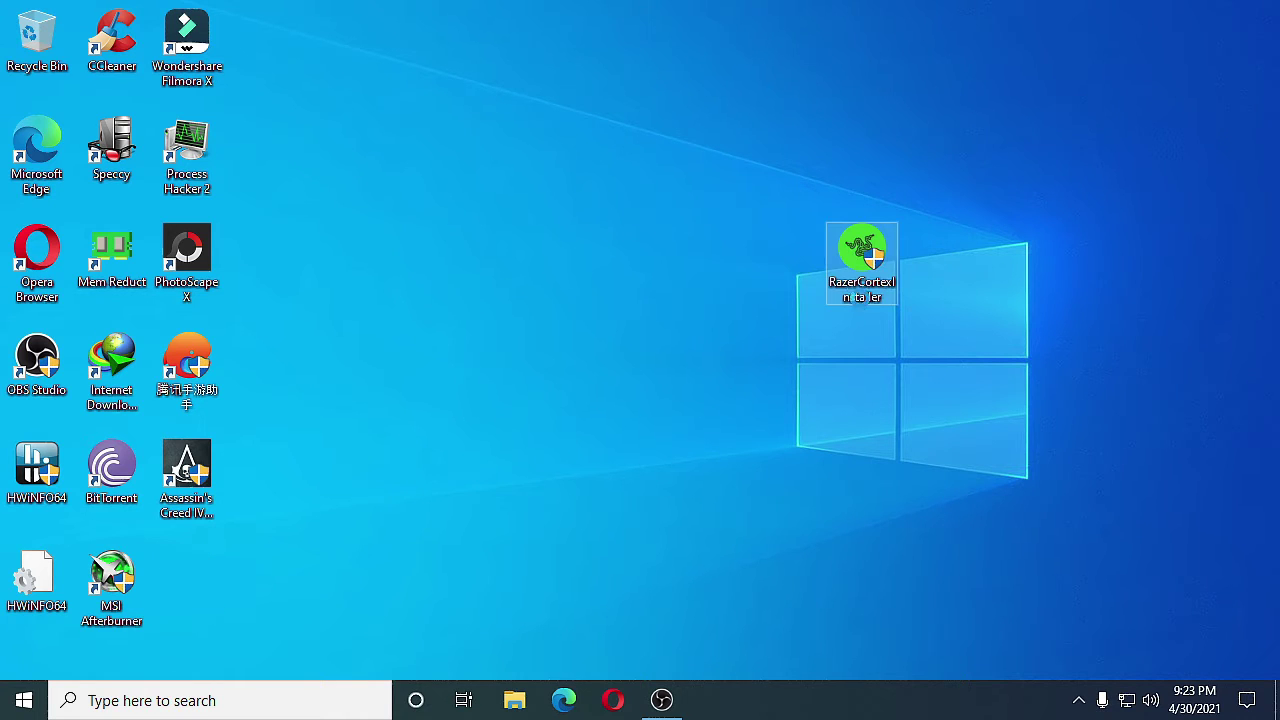
{"action": "right_click", "coordinate": [862, 255]}
{"action": "left_click", "coordinate": [900, 123]}
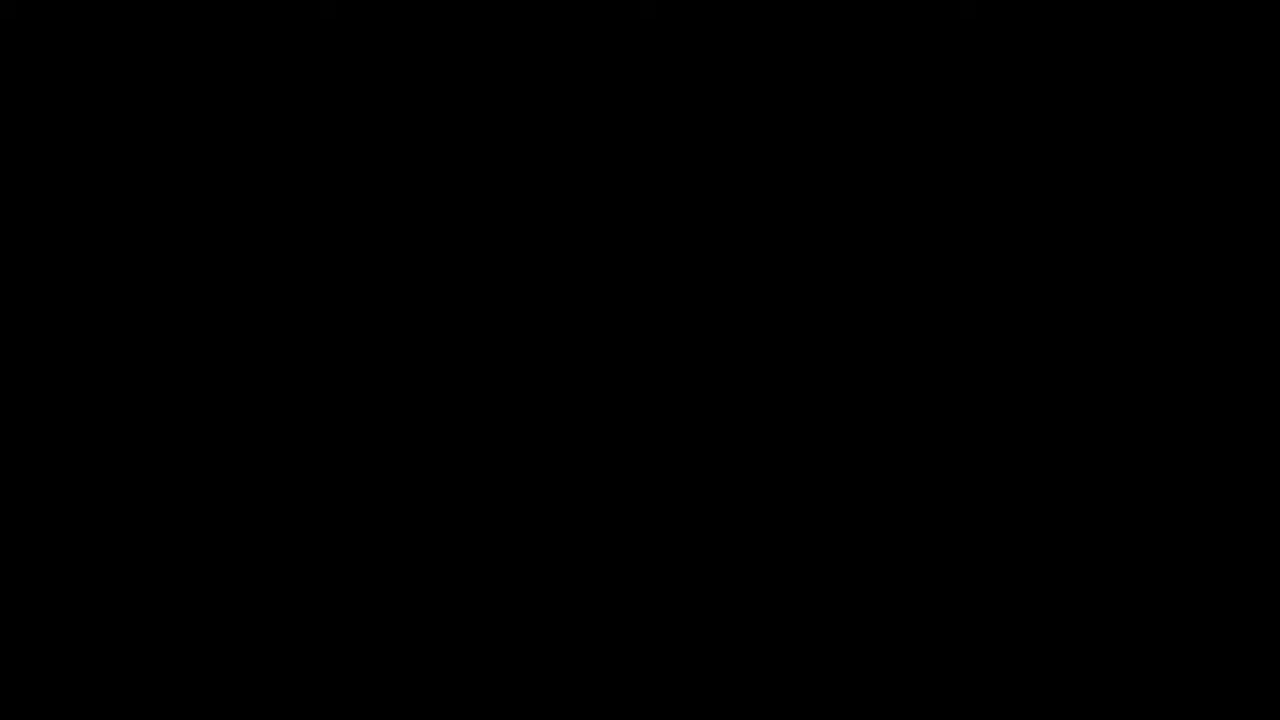
{"action": "key", "text": "alt+y"}
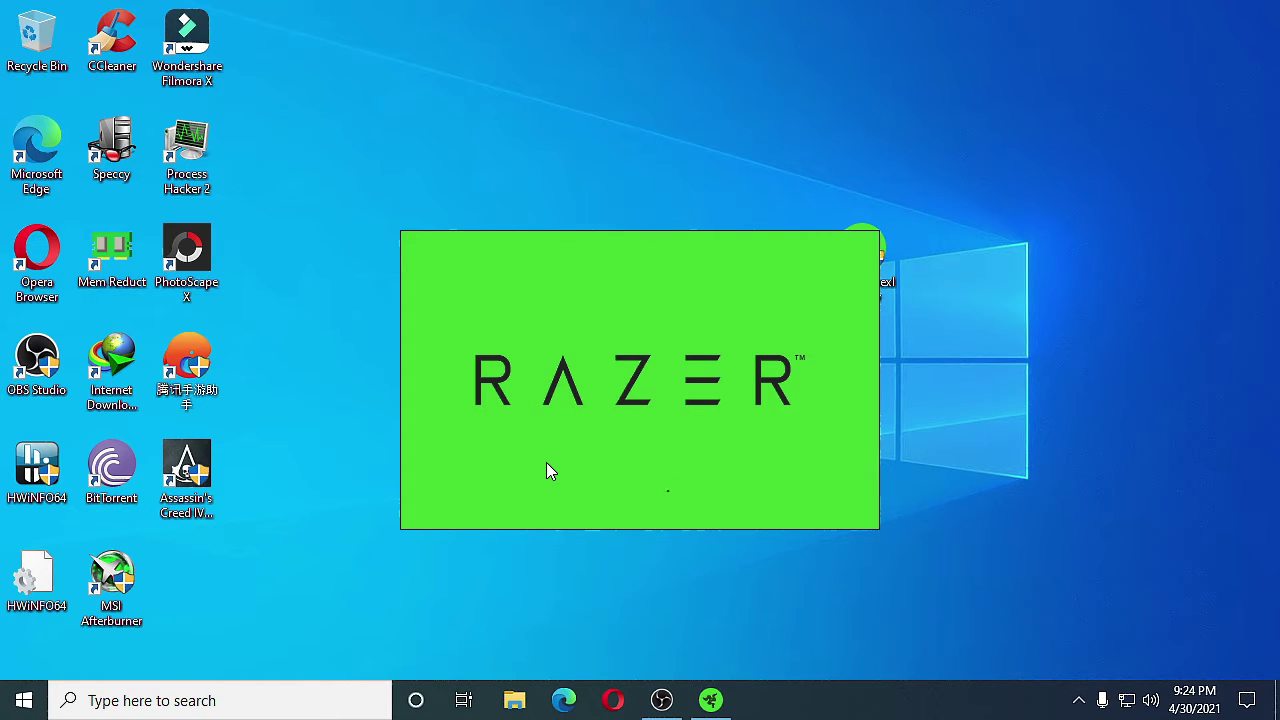
Install only Razer Cortex, without Razer Synapse, and finish setup with the option to launch Razer Cortex.
{"action": "left_click_drag", "start_coordinate": [356, 200], "coordinate": [630, 493]}
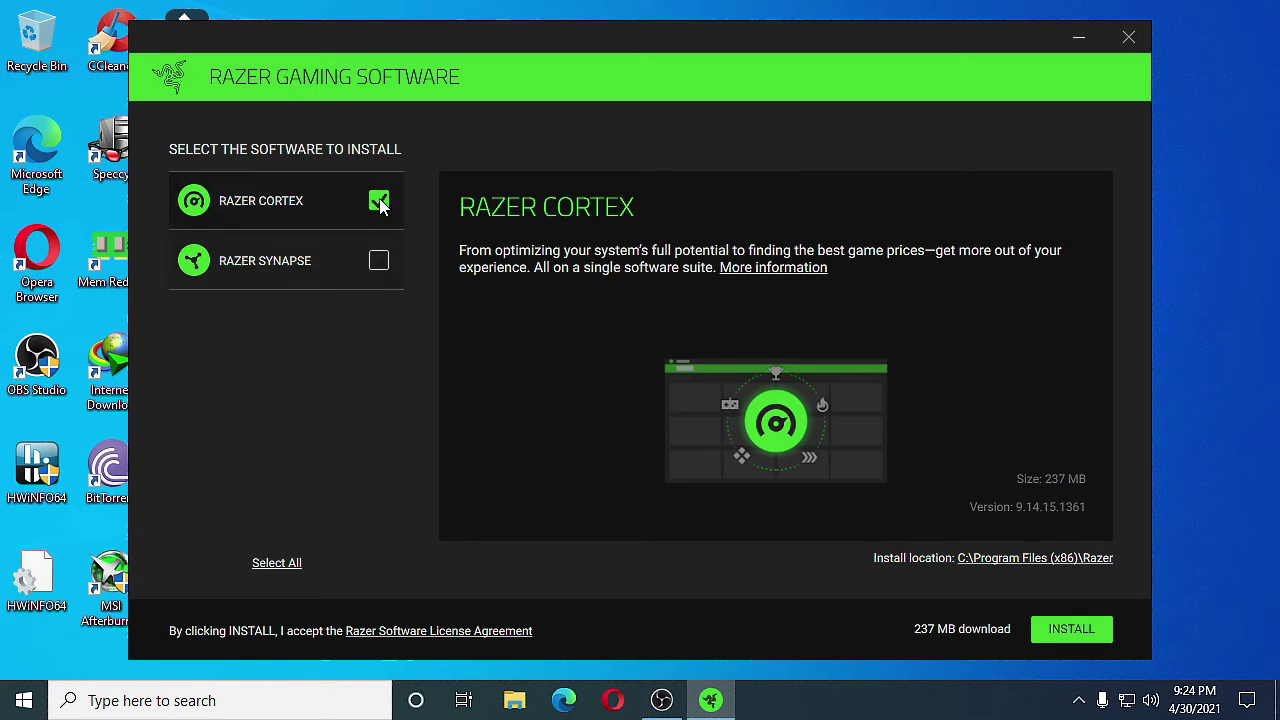
{"action": "mouse_move", "coordinate": [250, 262]}
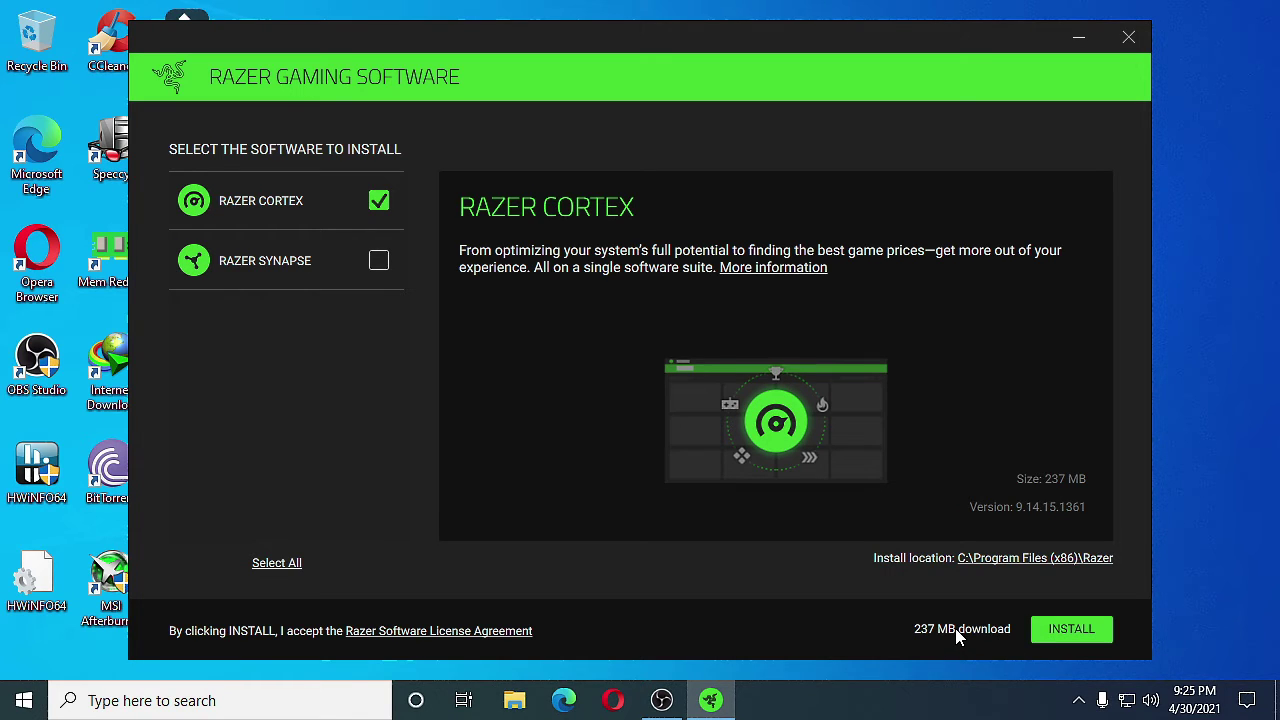
{"action": "left_click", "coordinate": [1060, 630]}
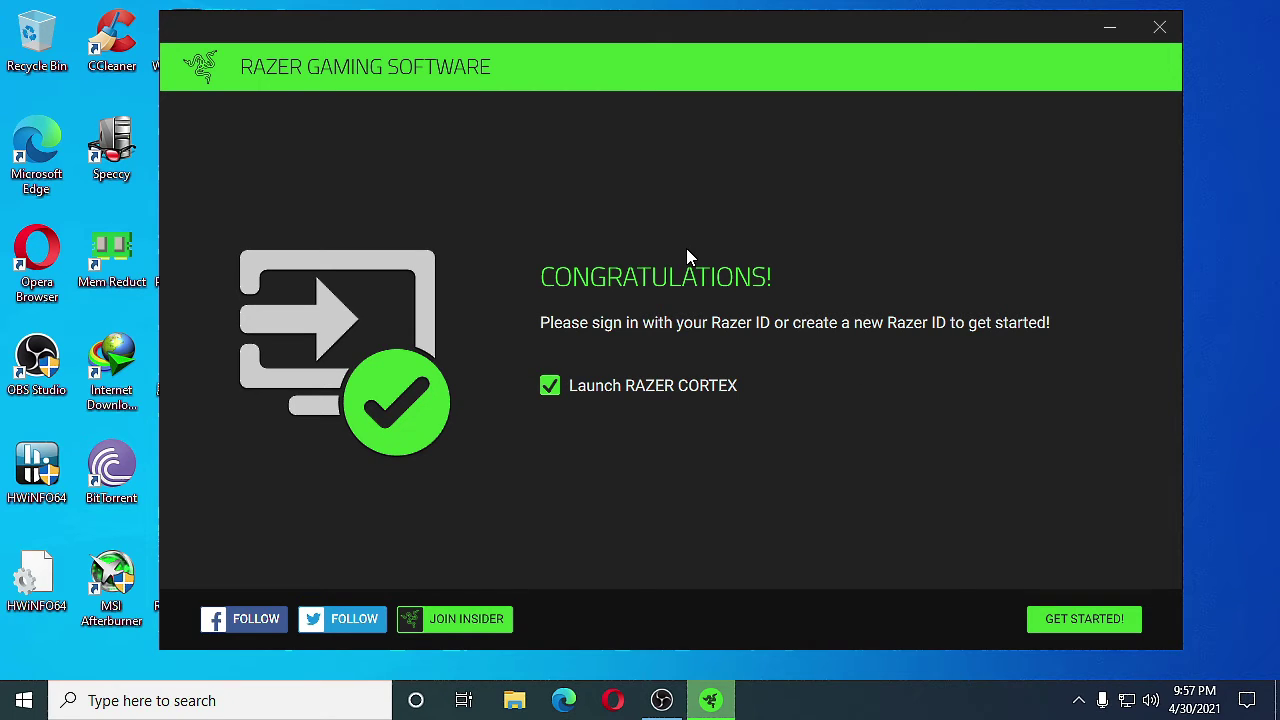
{"action": "left_click", "coordinate": [1040, 614]}
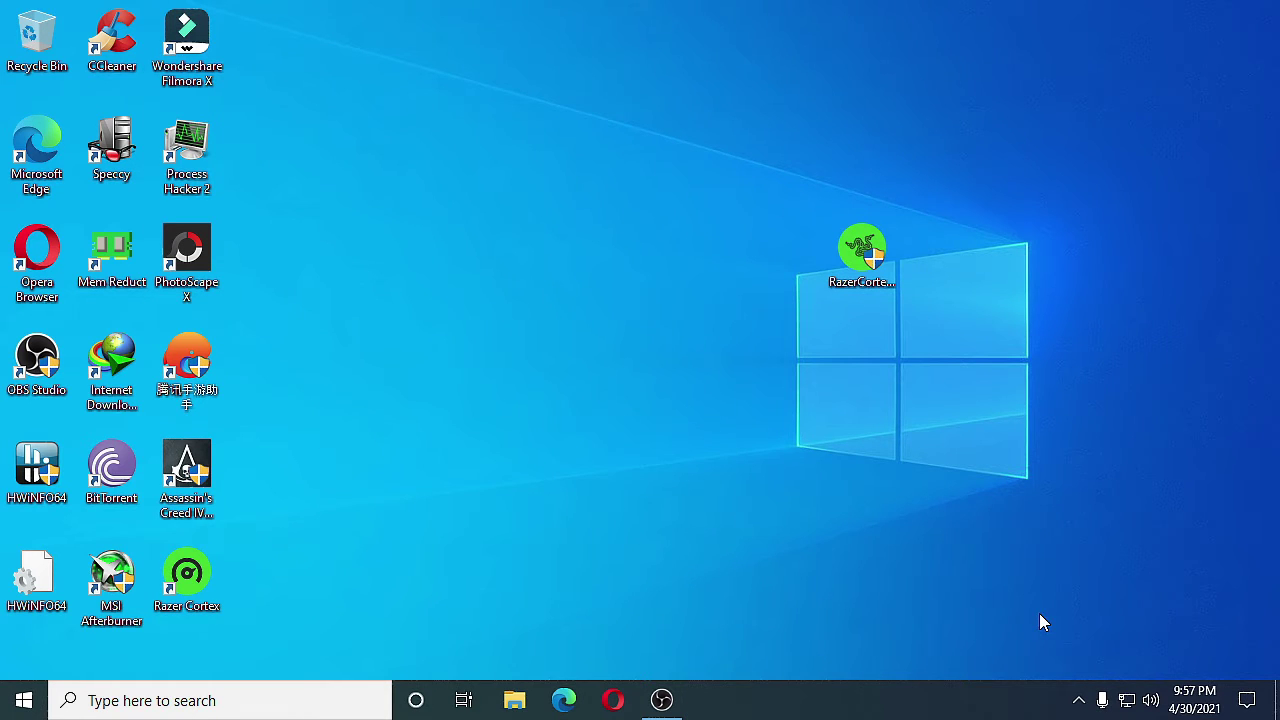
Delete RazerCortexInstaller from the desktop and empty the Recycle Bin.
{"action": "left_click", "coordinate": [868, 260]}
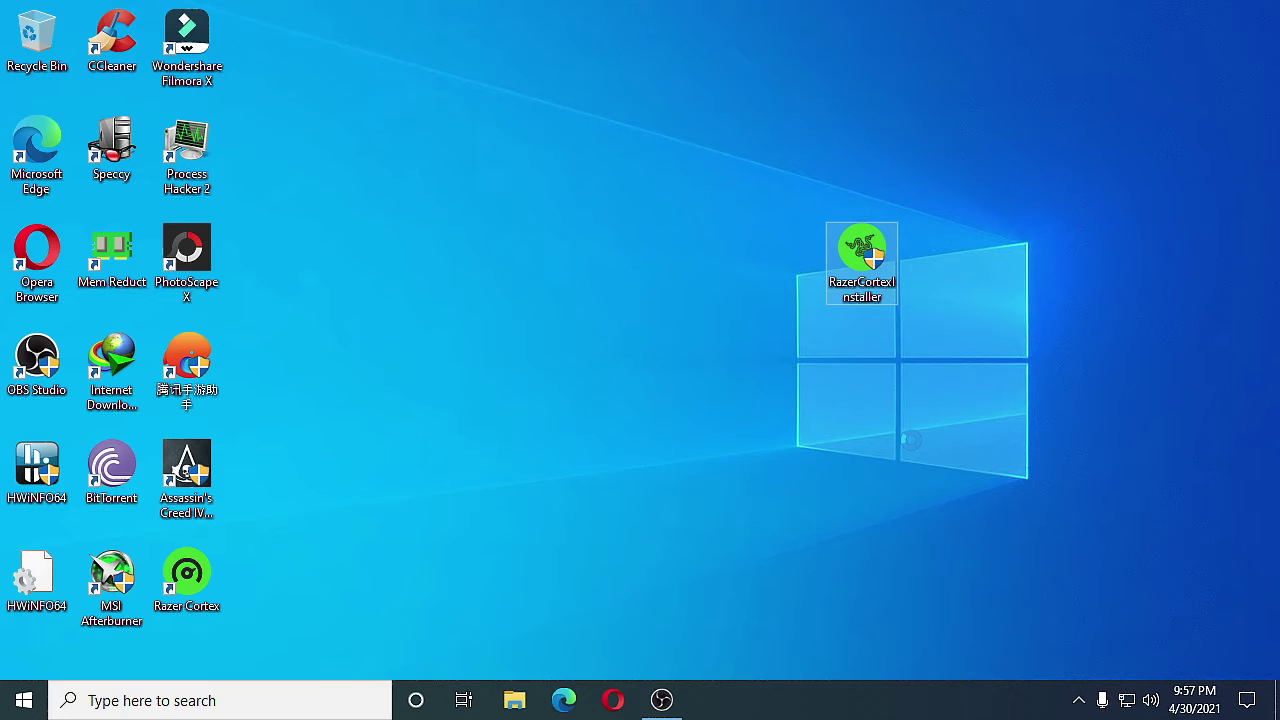
{"action": "right_click", "coordinate": [868, 262]}
{"action": "left_click", "coordinate": [986, 609]}
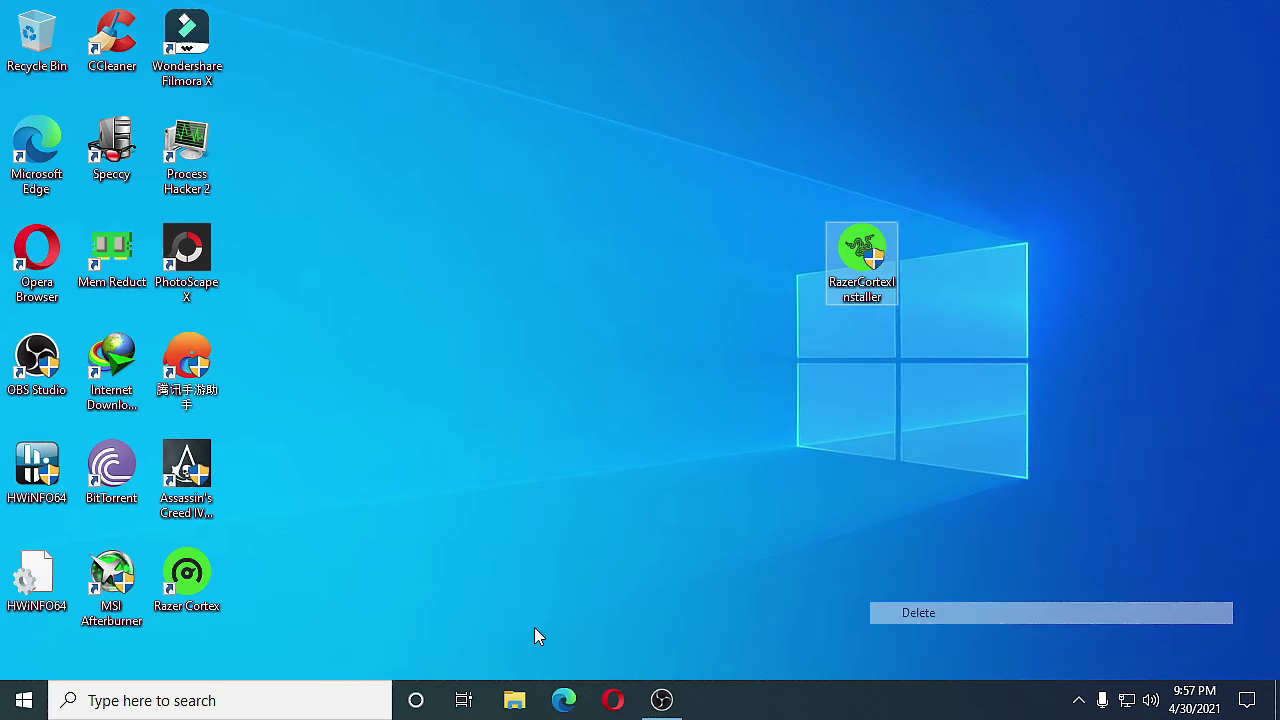
{"action": "right_click", "coordinate": [34, 46]}
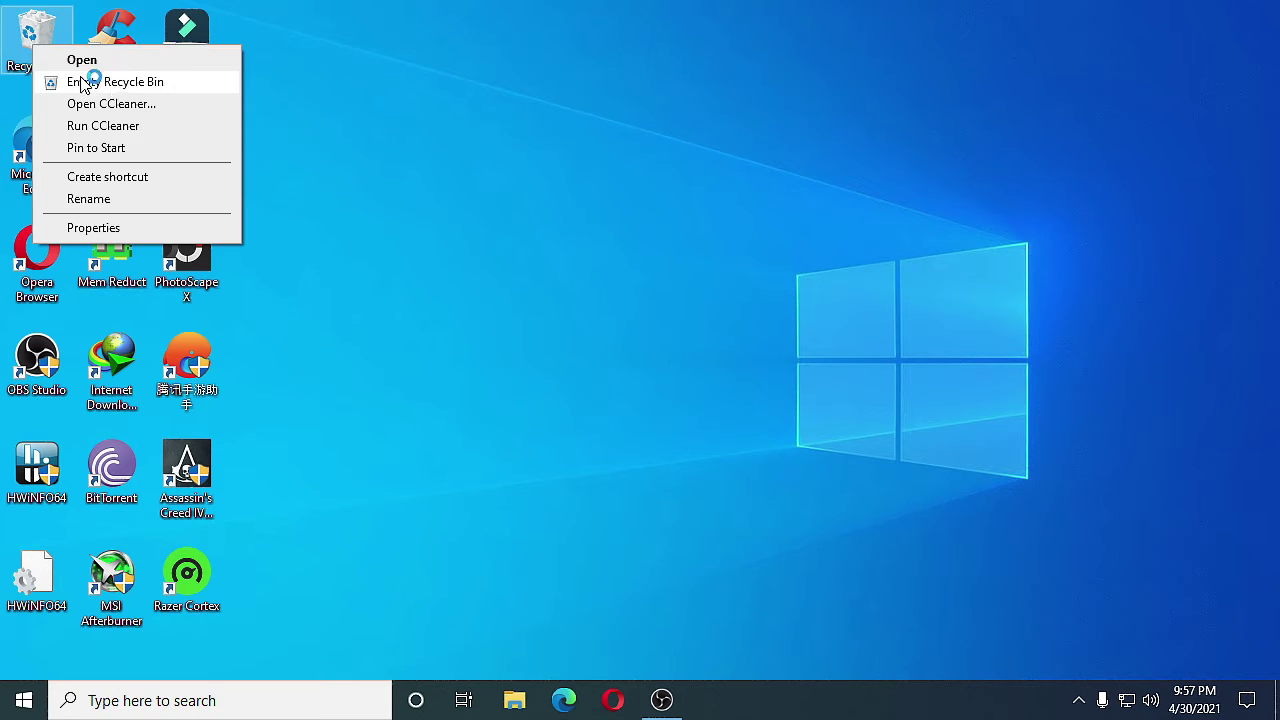
{"action": "left_click", "coordinate": [113, 82]}
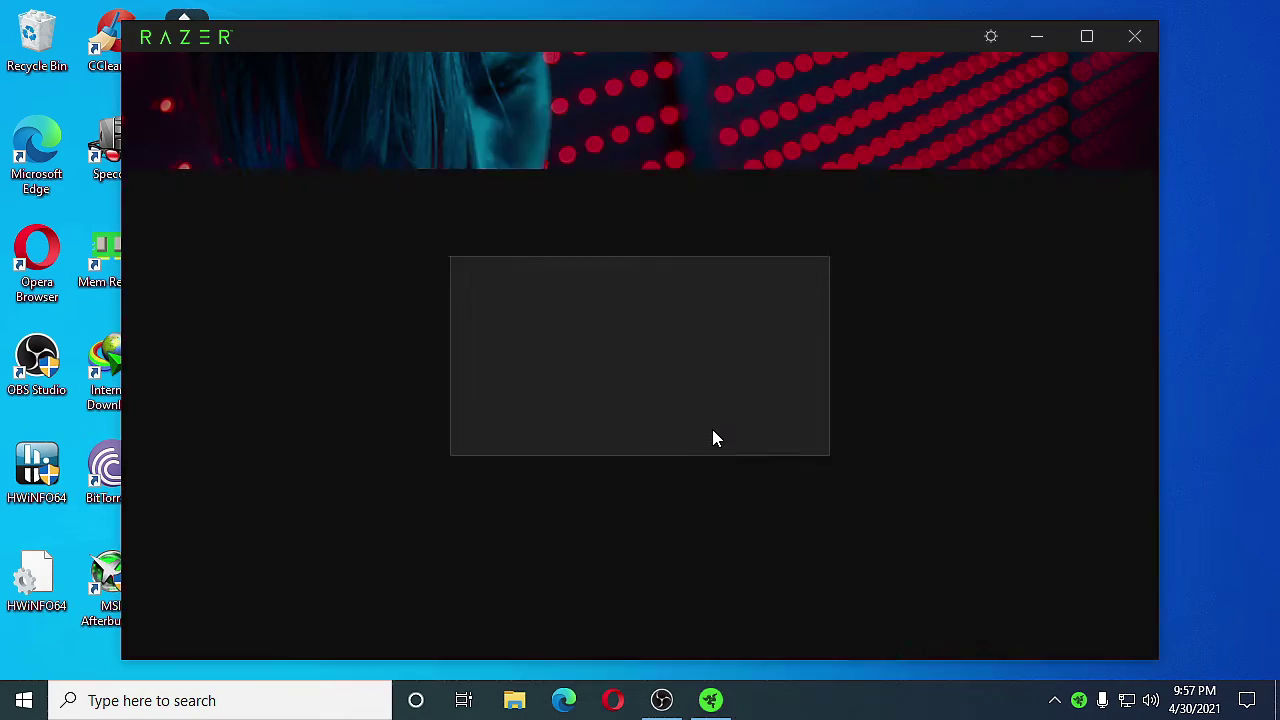
{"action": "left_click", "coordinate": [662, 700]}
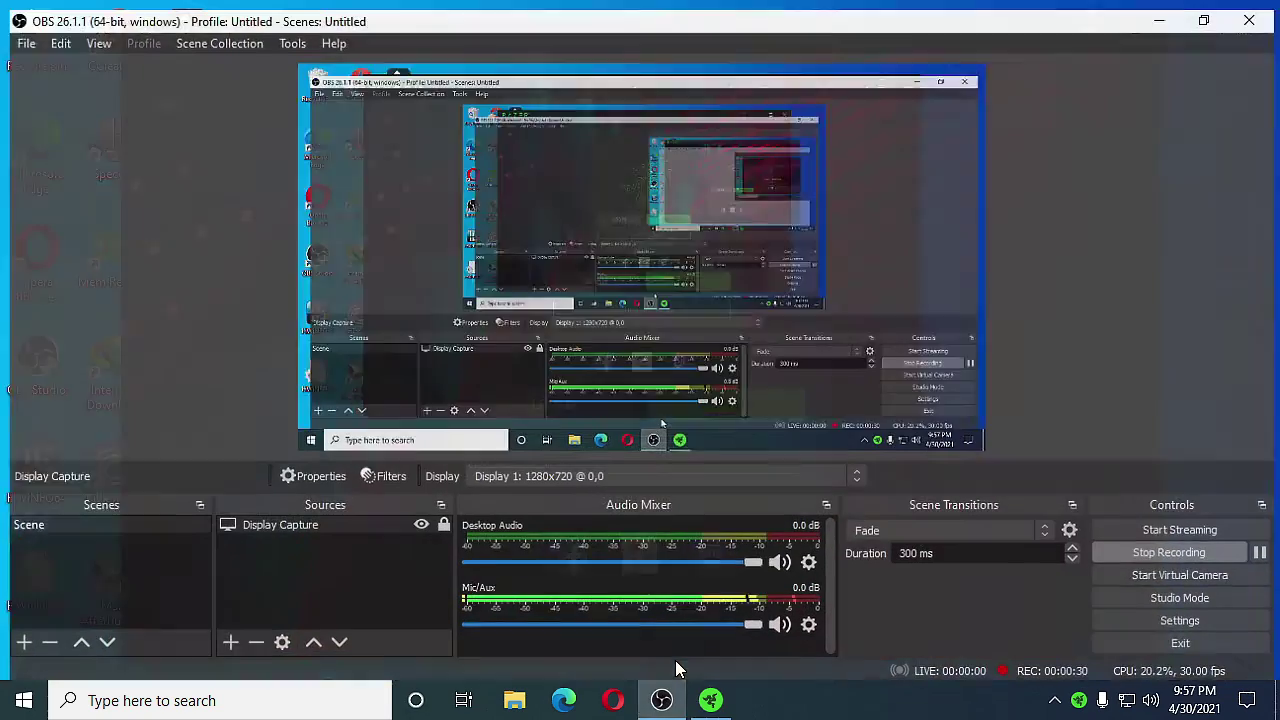
{"action": "left_click", "coordinate": [664, 702]}
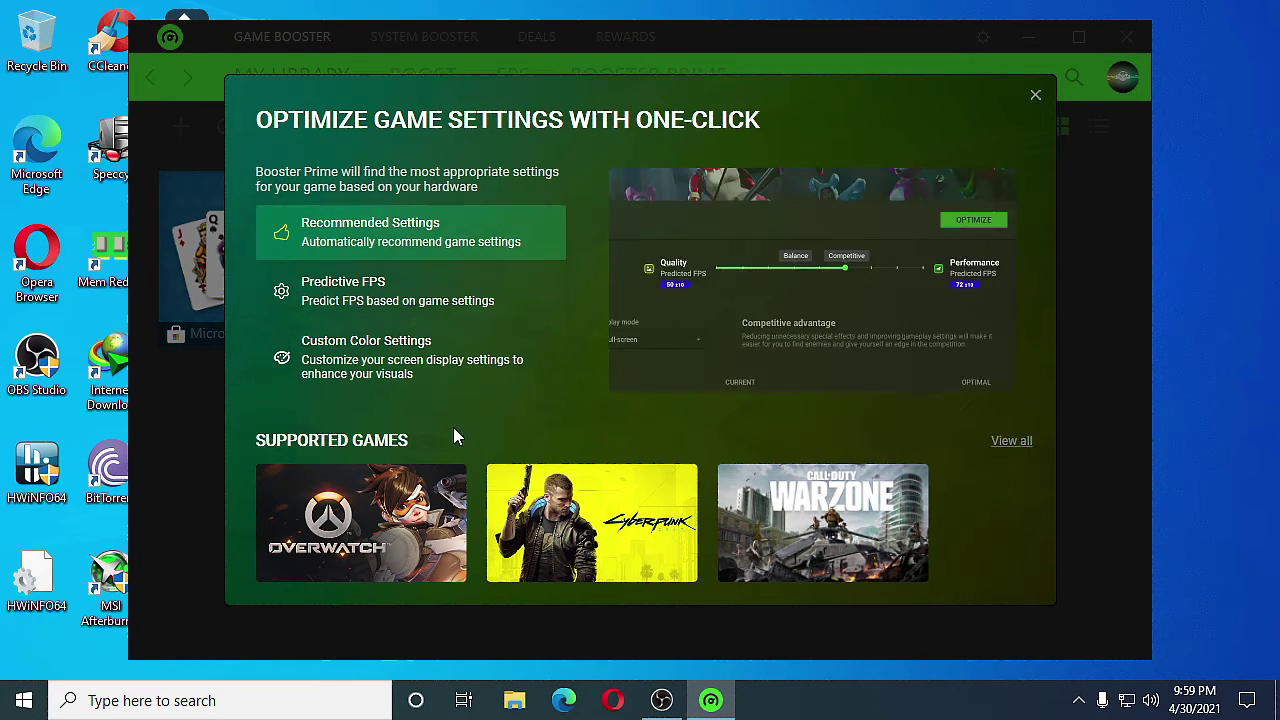
Dismiss the one-click optimization promo and run the Game Booster boost after reviewing its preselected Specials items.
{"action": "left_click", "coordinate": [1029, 102]}
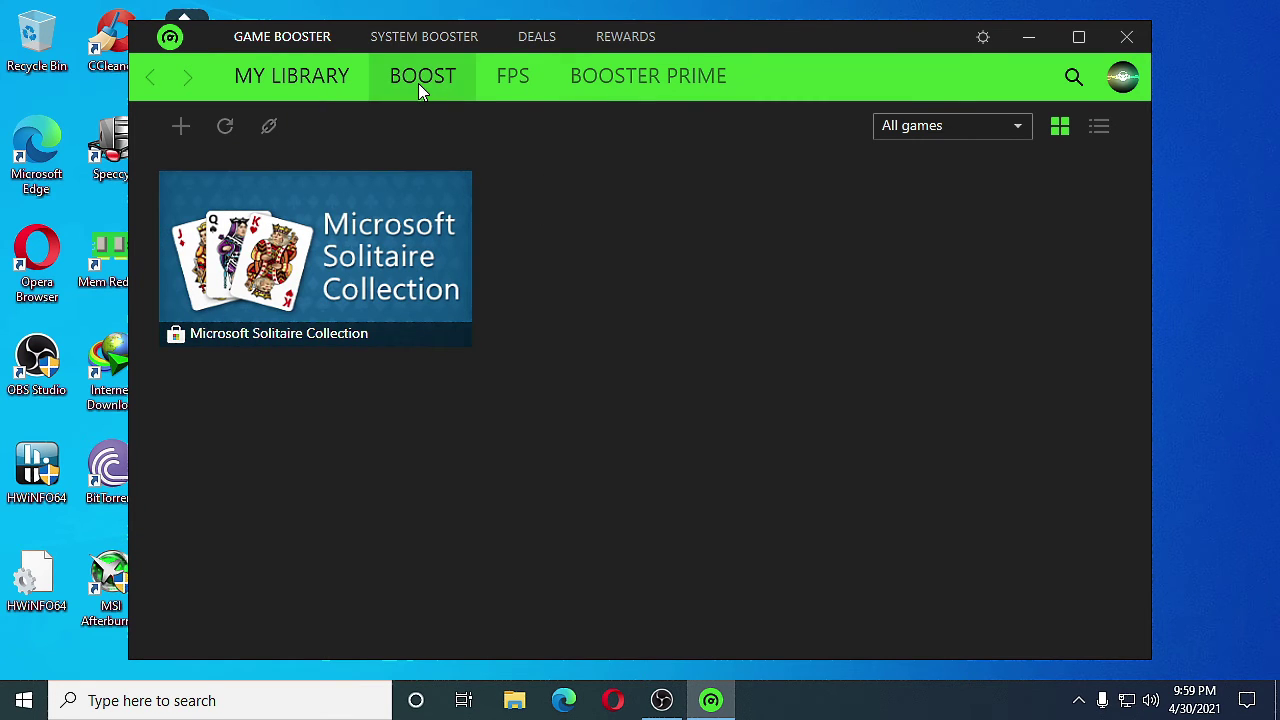
{"action": "left_click_drag", "start_coordinate": [748, 38], "coordinate": [791, 38]}
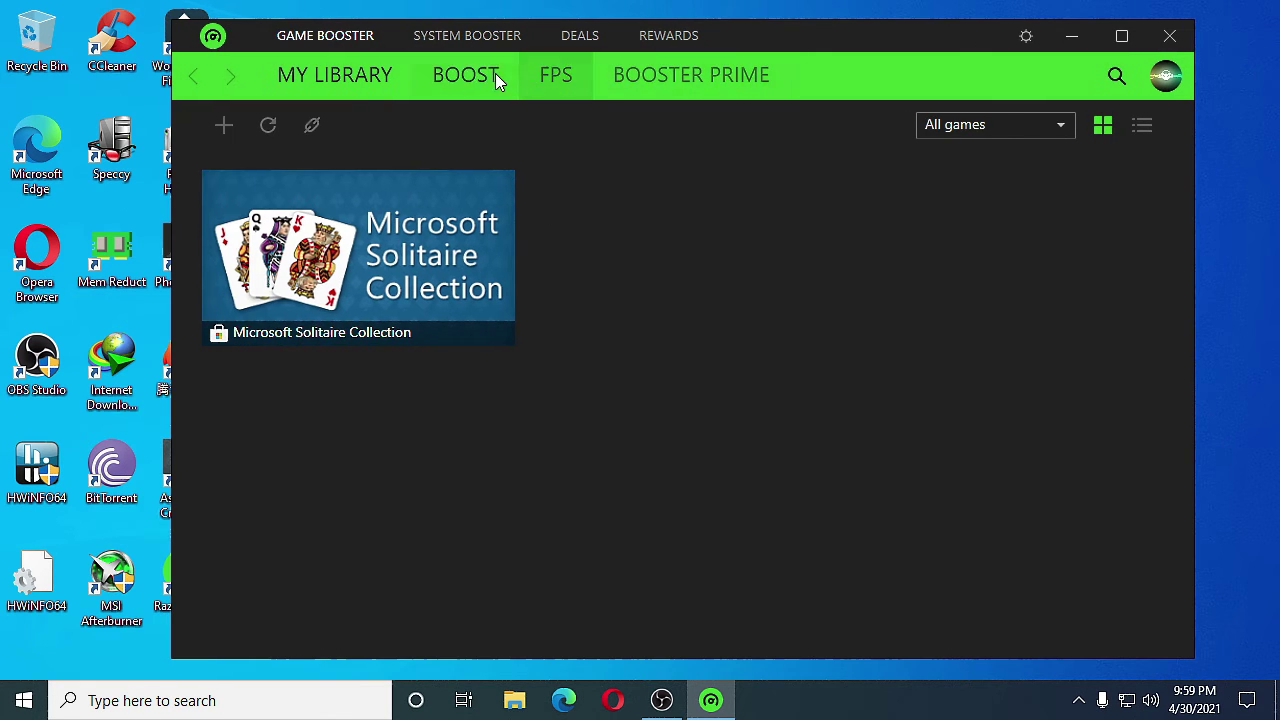
{"action": "left_click", "coordinate": [440, 80]}
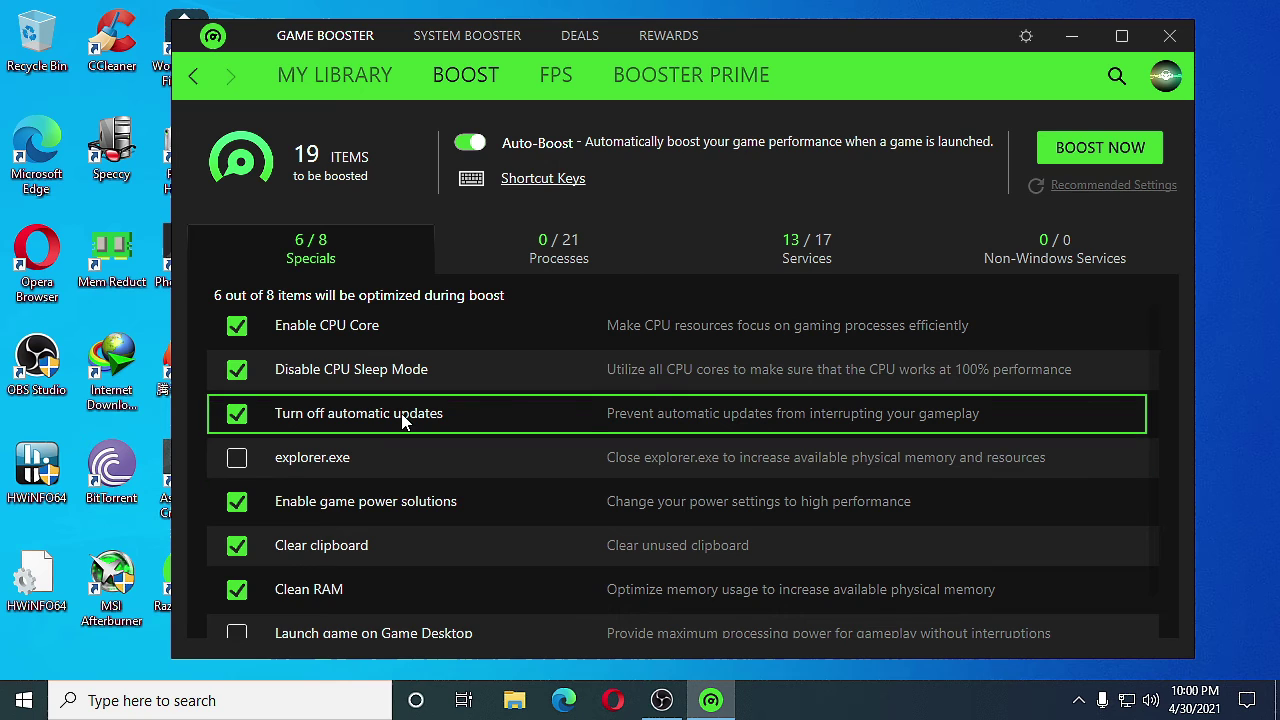
{"action": "scroll", "coordinate": [402, 418], "scroll_direction": "down", "scroll_amount": 1}
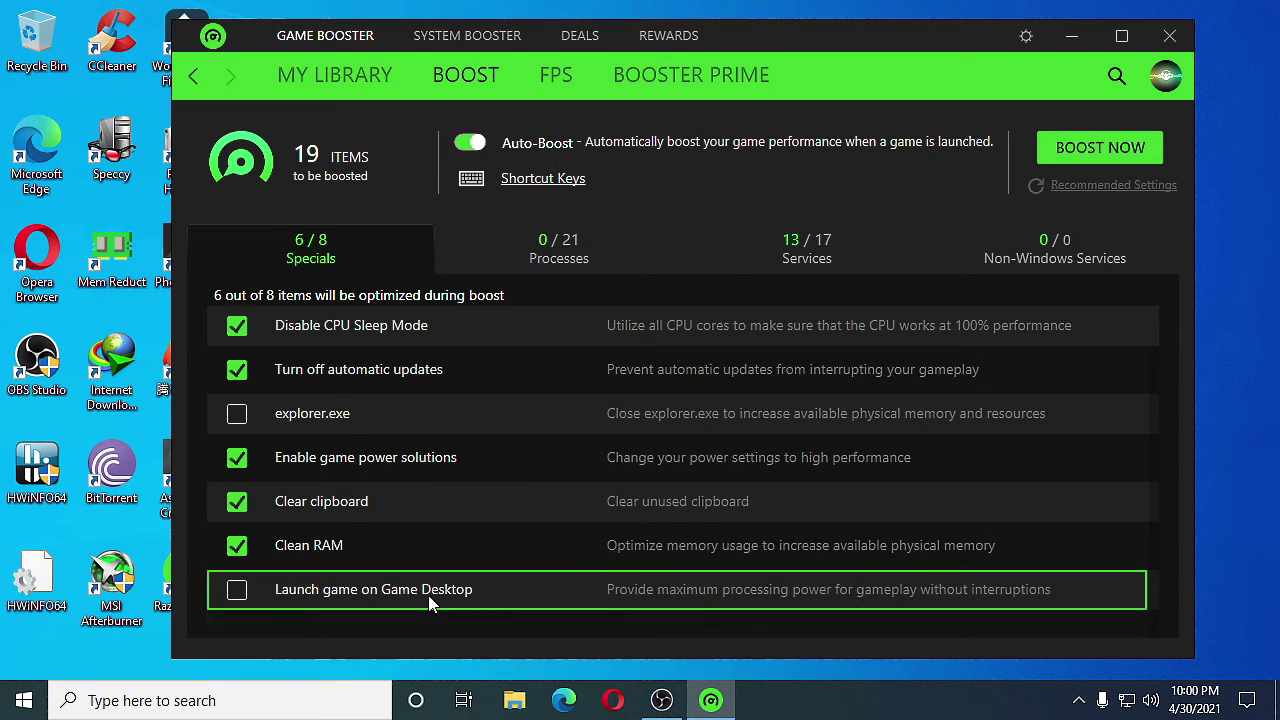
{"action": "scroll", "coordinate": [428, 595], "scroll_direction": "up", "scroll_amount": 1}
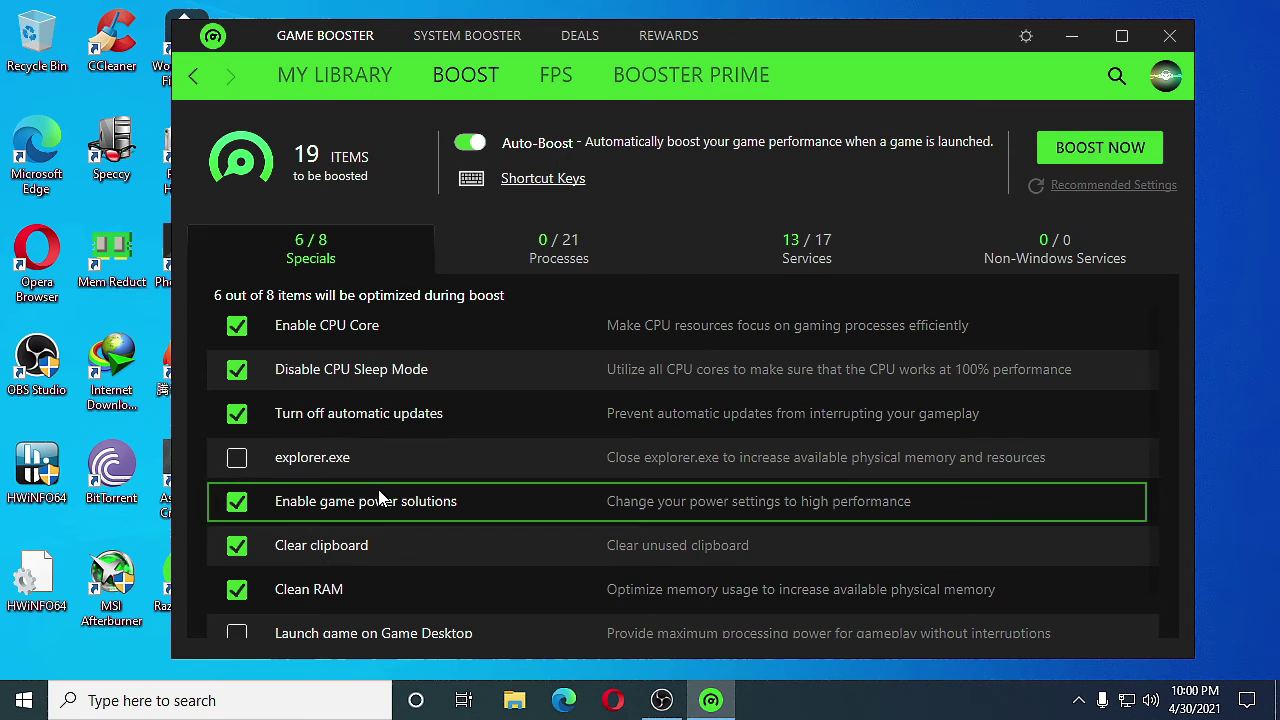
{"action": "scroll", "coordinate": [368, 480], "scroll_direction": "down", "scroll_amount": 1}
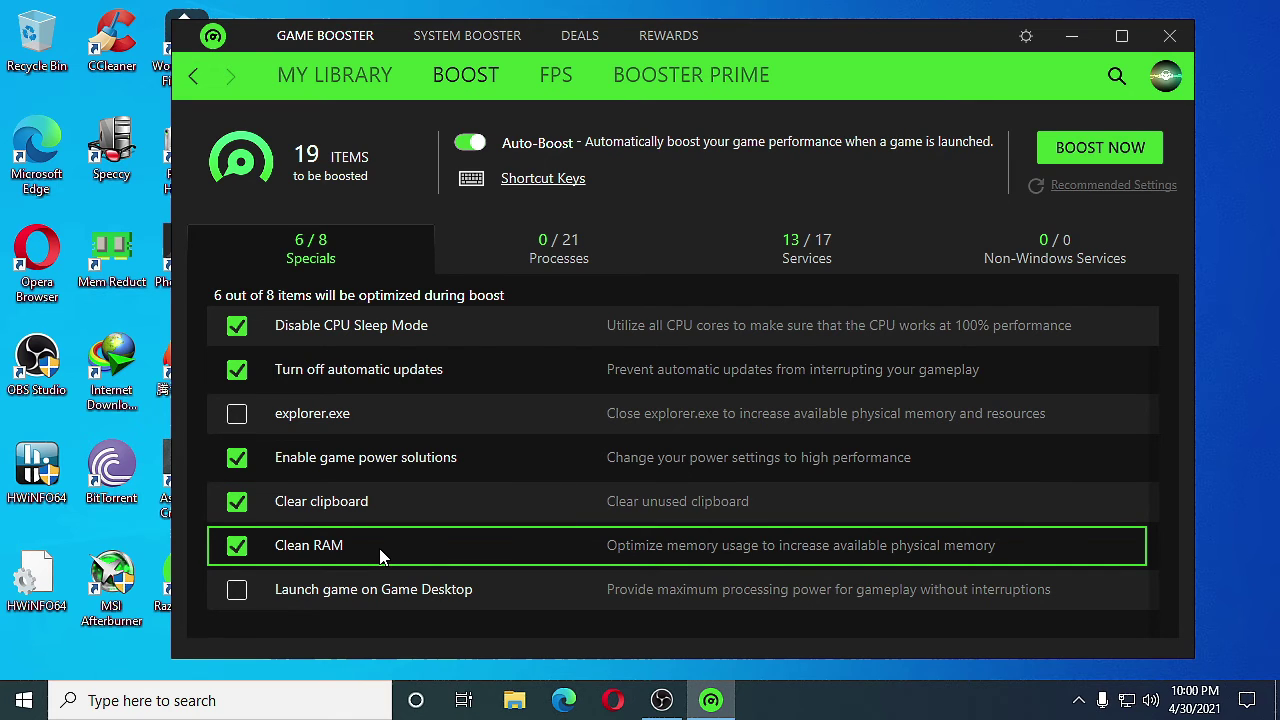
{"action": "scroll", "coordinate": [380, 556], "scroll_direction": "up", "scroll_amount": 1}
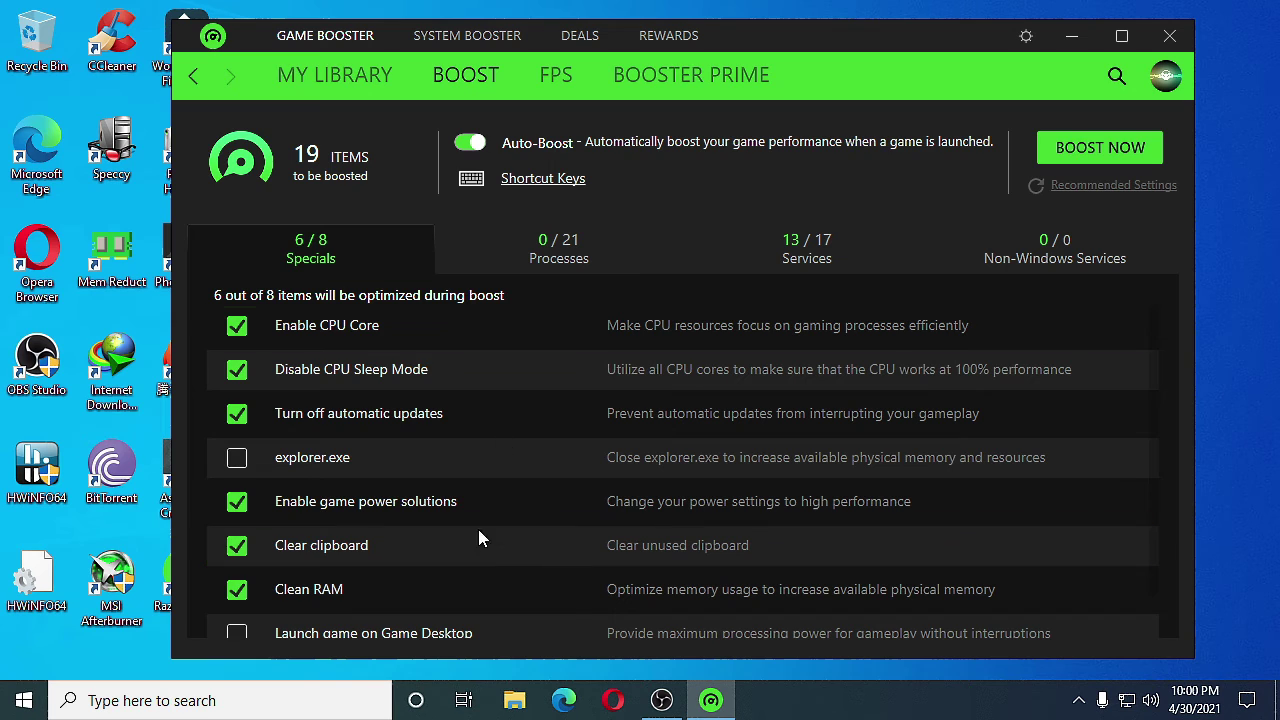
{"action": "left_click", "coordinate": [1077, 158]}
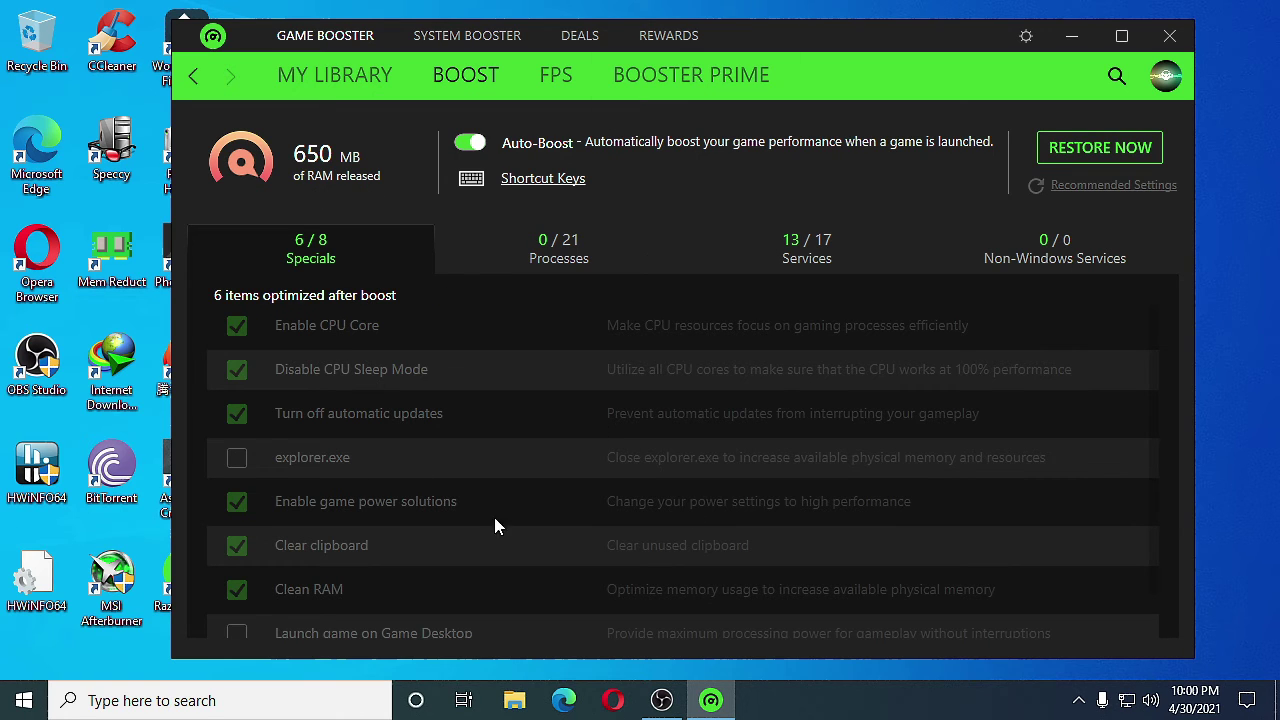
Check CPU and memory usage of the running processes in Task Manager, and close it.
{"action": "right_click", "coordinate": [800, 702]}
{"action": "left_click", "coordinate": [845, 614]}
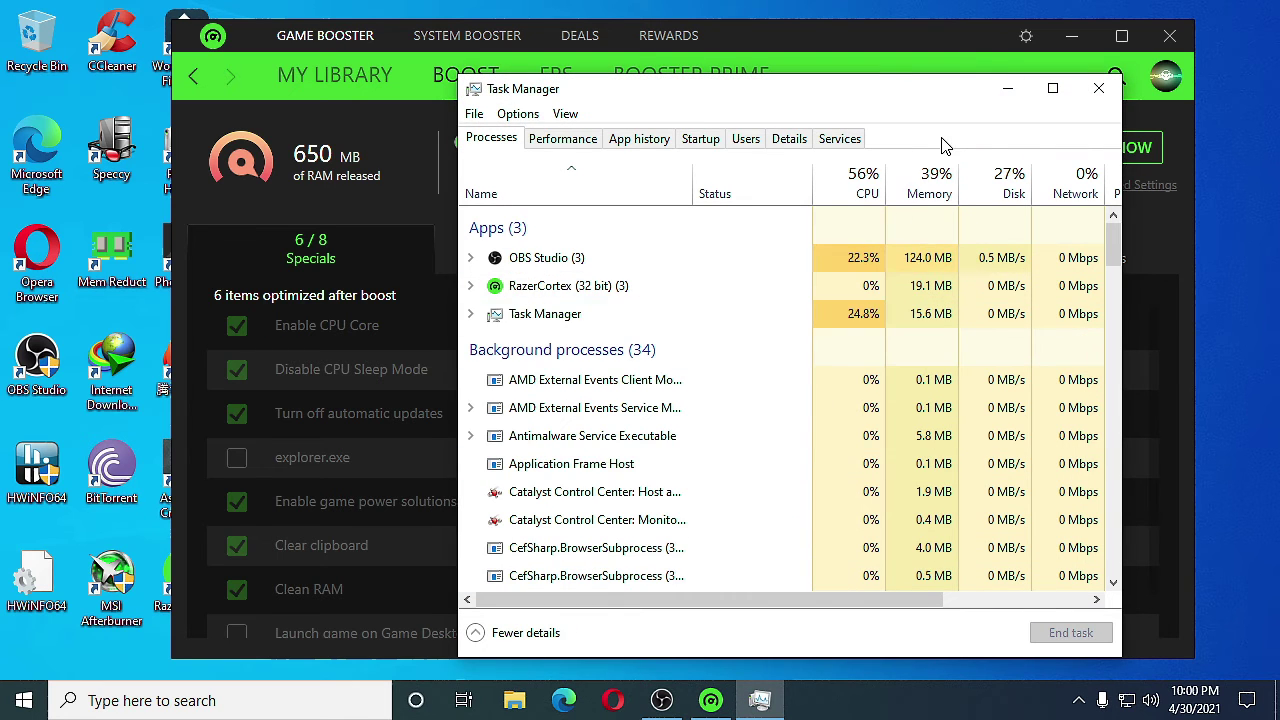
{"action": "left_click", "coordinate": [1097, 90]}
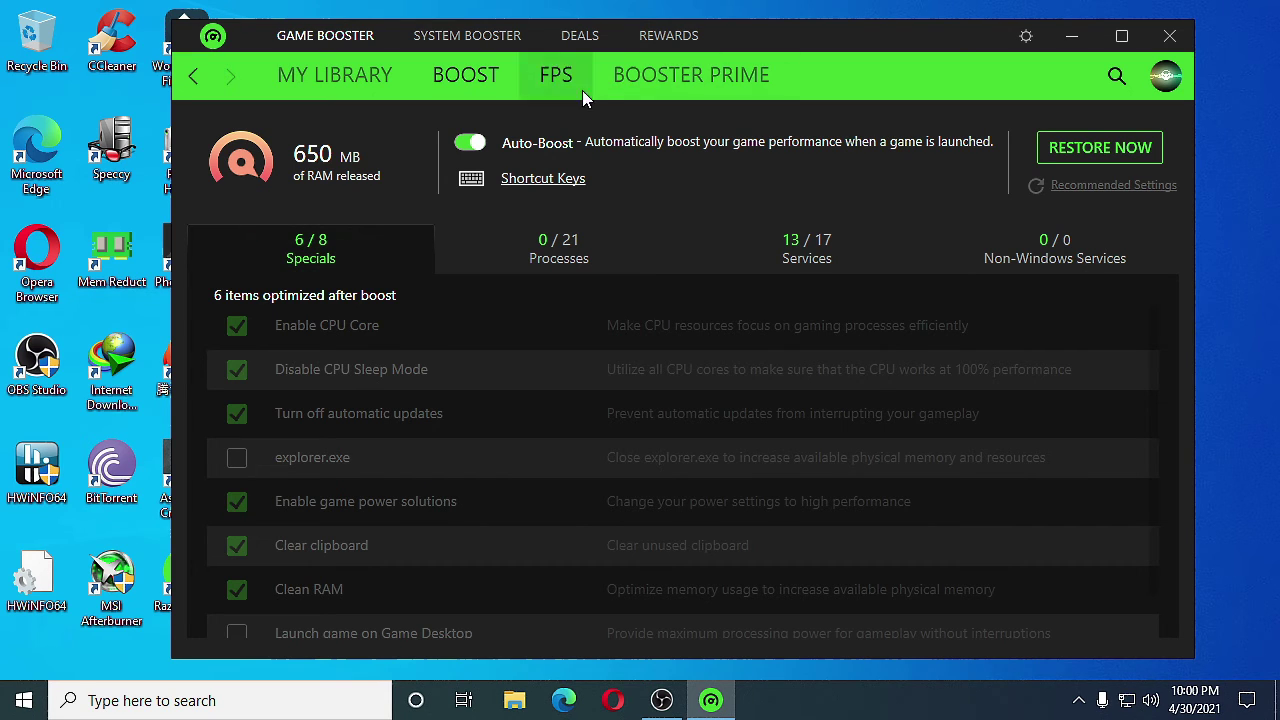
Examine the FPS settings and the Booster Prime supported games, and return to the Boost page.
{"action": "left_click", "coordinate": [558, 76]}
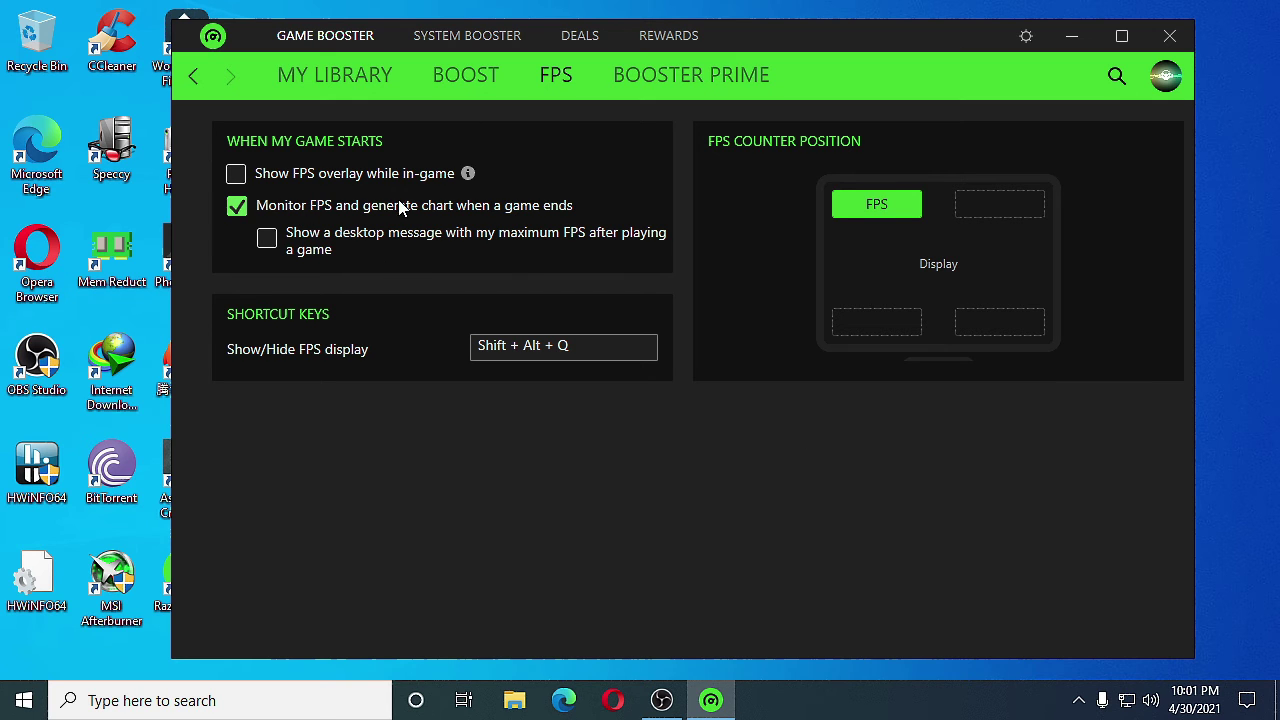
{"action": "left_click", "coordinate": [605, 75]}
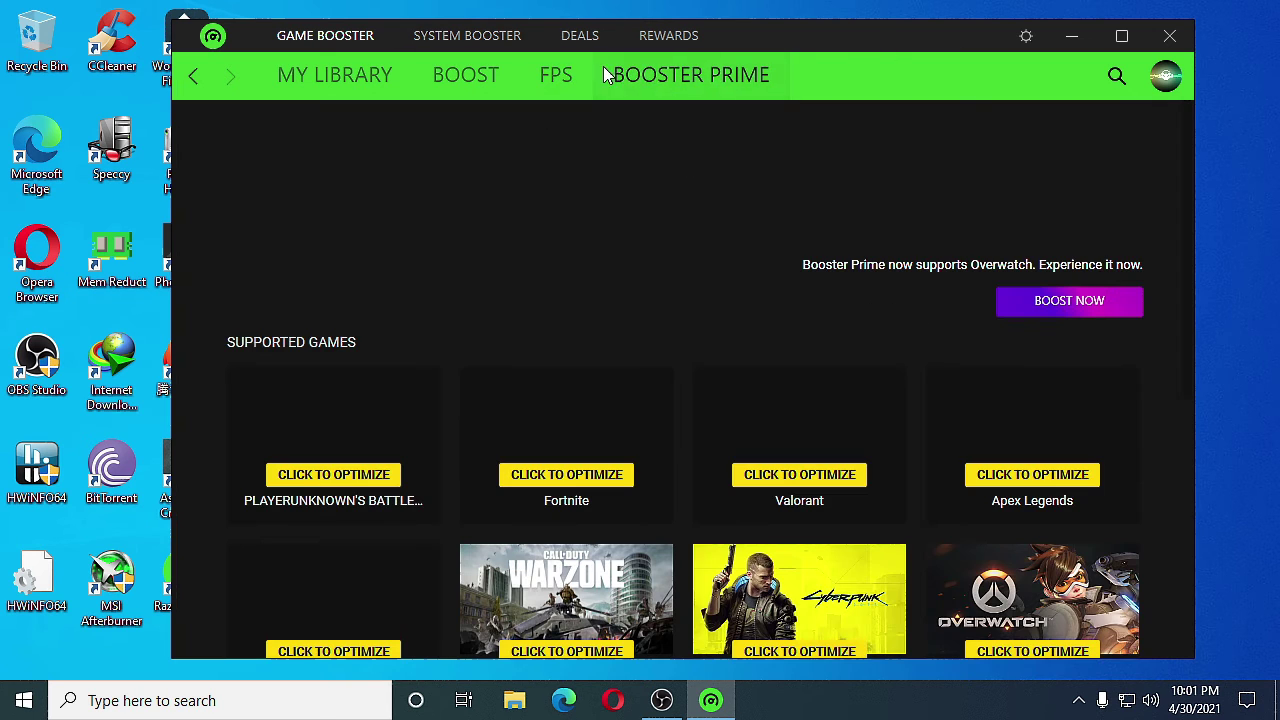
{"action": "left_click", "coordinate": [564, 84]}
{"action": "left_click", "coordinate": [477, 74]}
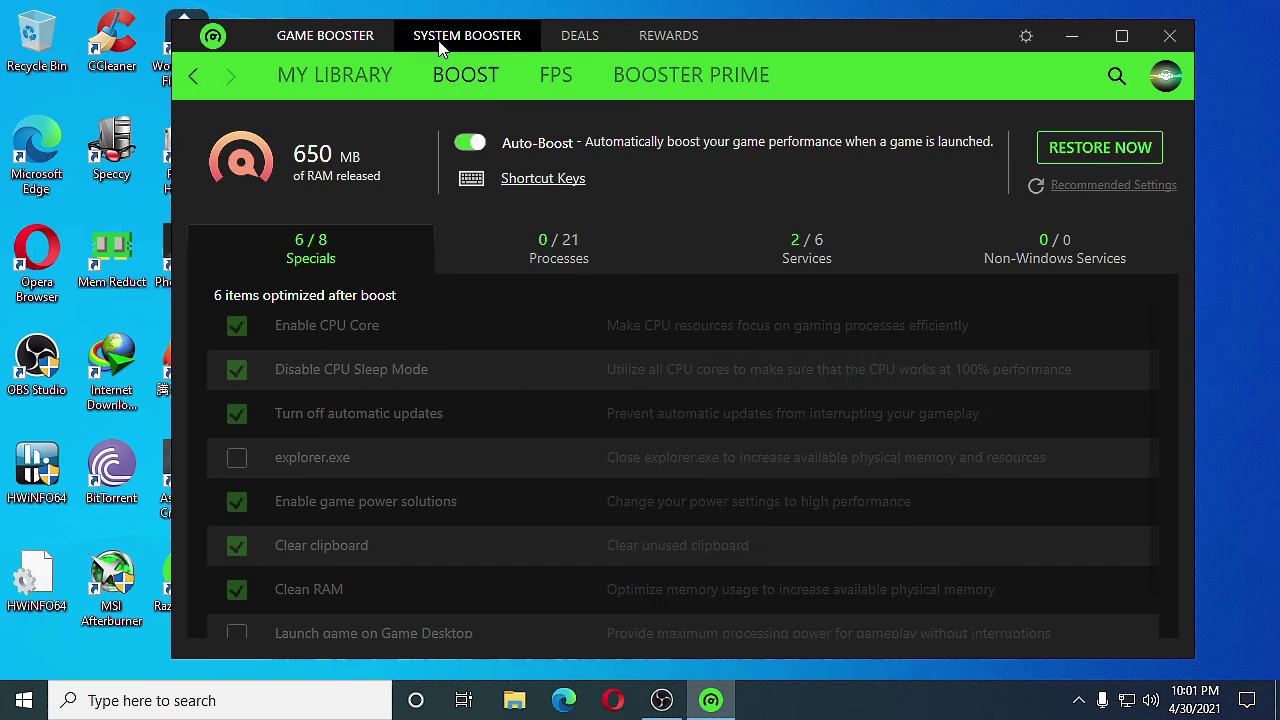
Scan the PC with System Booster, moving the window up so the whole page fits on screen.
{"action": "left_click", "coordinate": [440, 40]}
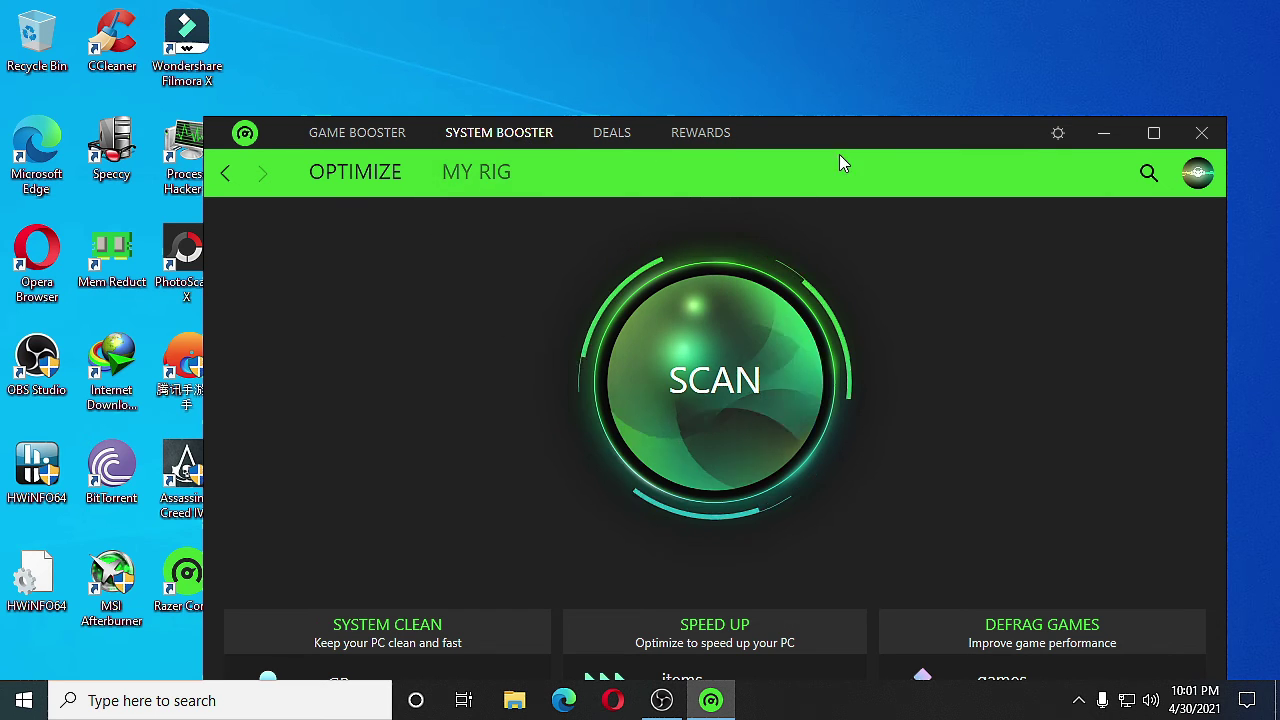
{"action": "left_click_drag", "start_coordinate": [865, 145], "coordinate": [837, 21]}
{"action": "left_click", "coordinate": [692, 356]}
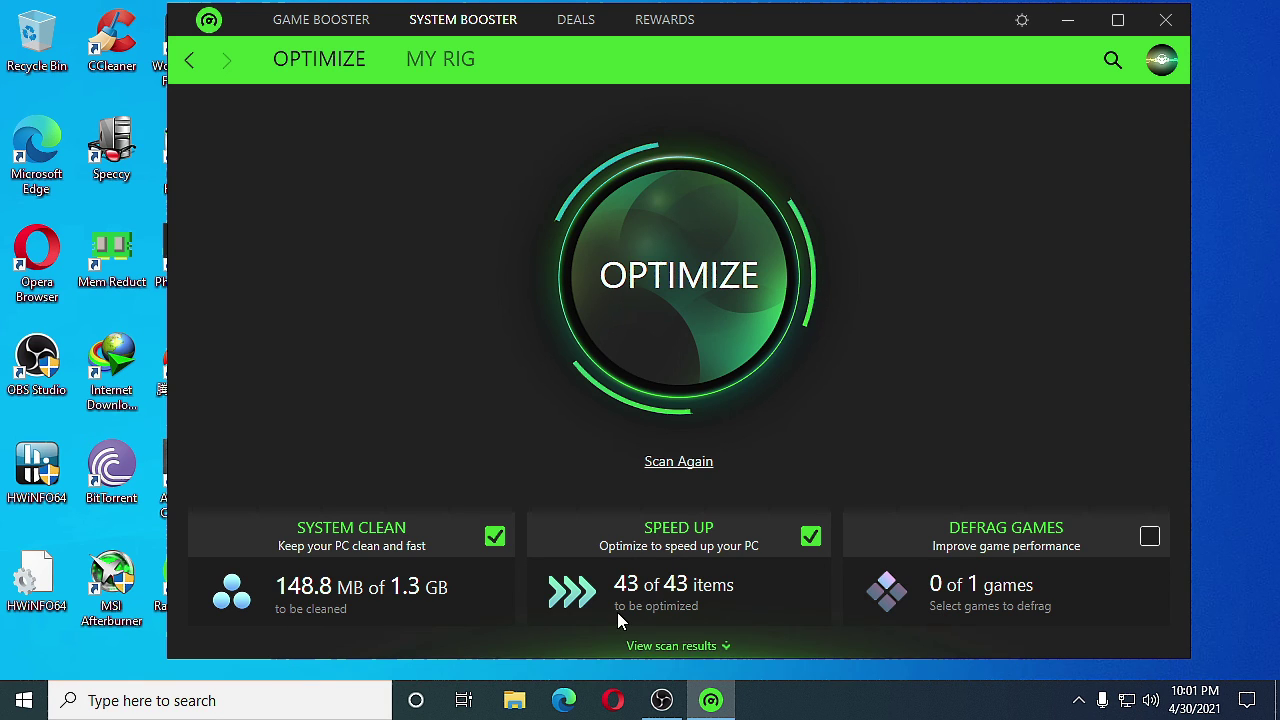
Review the scan results and optimize the PC with System Clean and Speed Up selected, leaving Defrag Games off.
{"action": "left_click", "coordinate": [612, 645]}
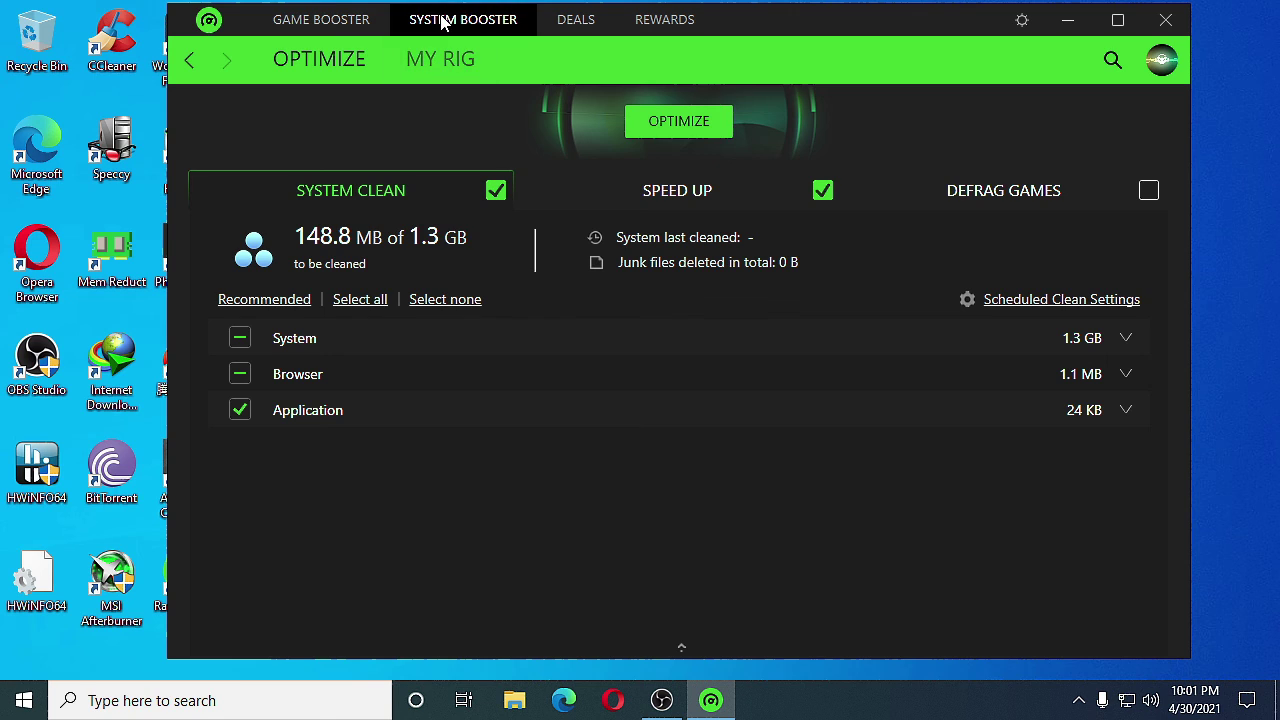
{"action": "left_click", "coordinate": [682, 124]}
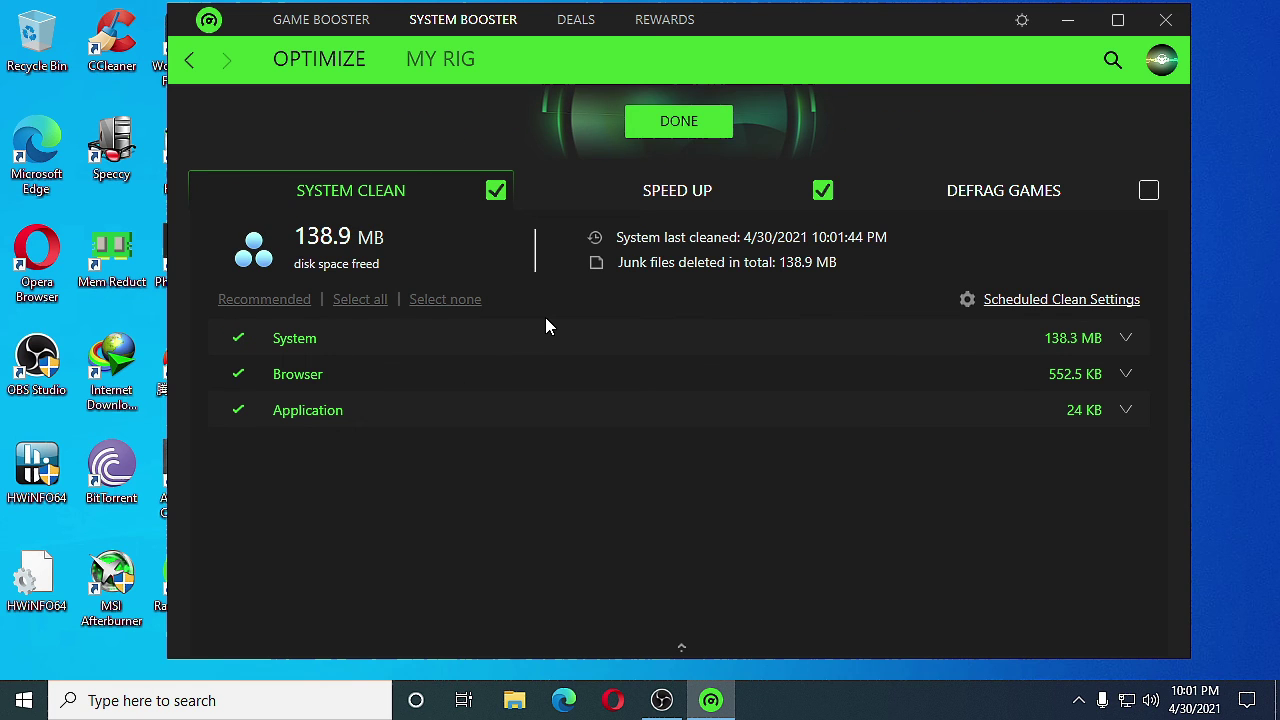
{"action": "left_click", "coordinate": [703, 121]}
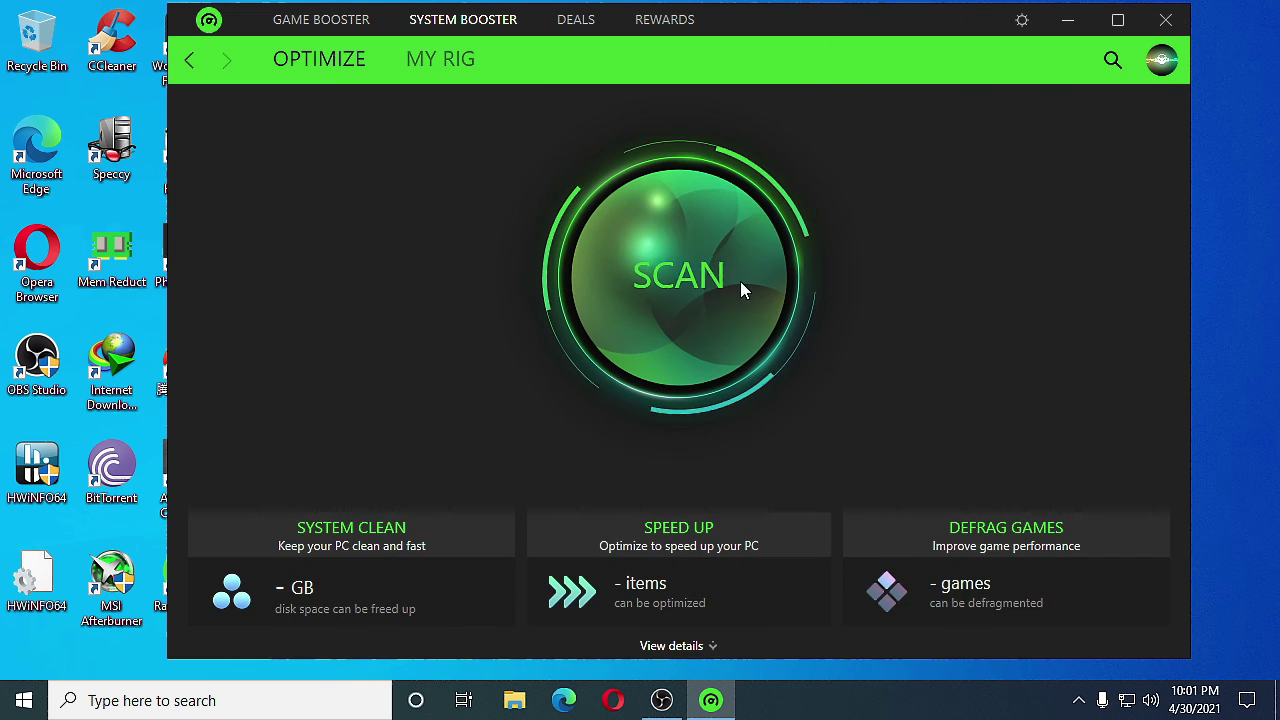